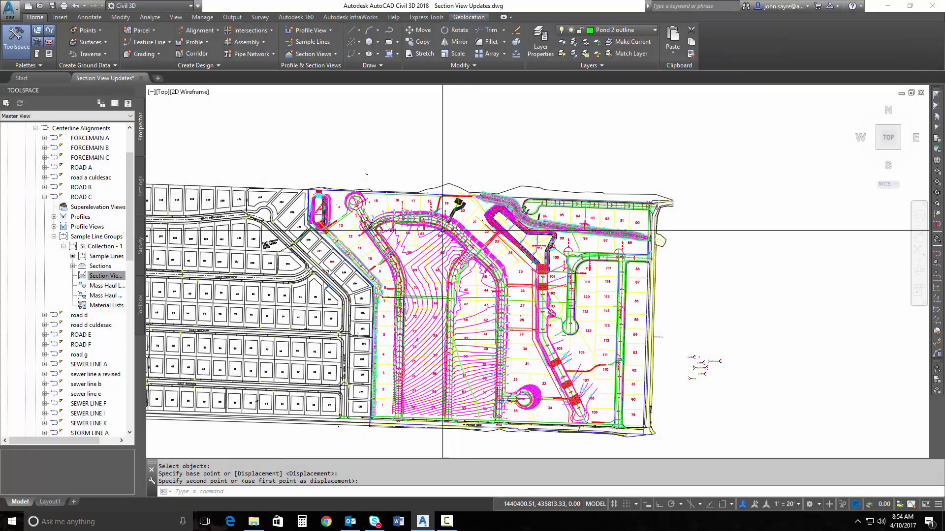
- Begin creating multiple section views for ROAD C's SL Collection - 1 with production placement, and review the Basic group plot style's array settings
scroll(428, 227, "up", 4)
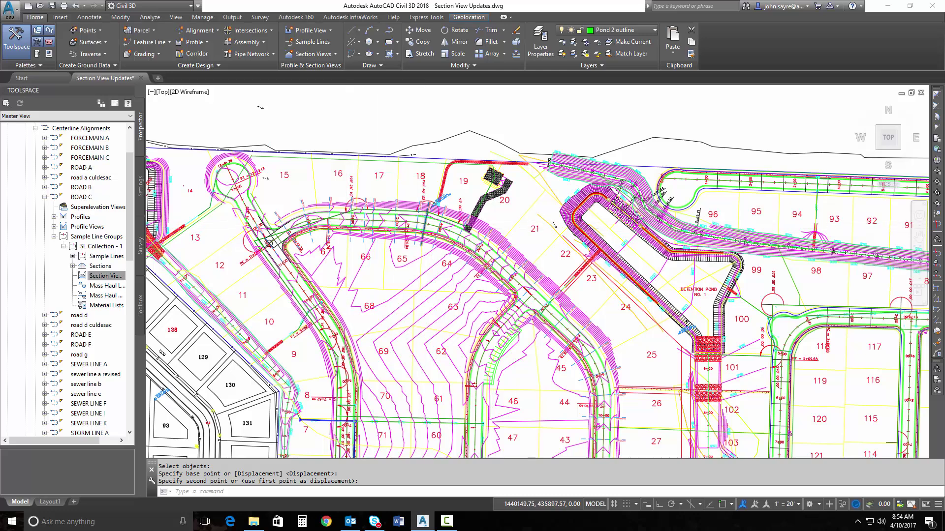
scroll(348, 219, "up", 4)
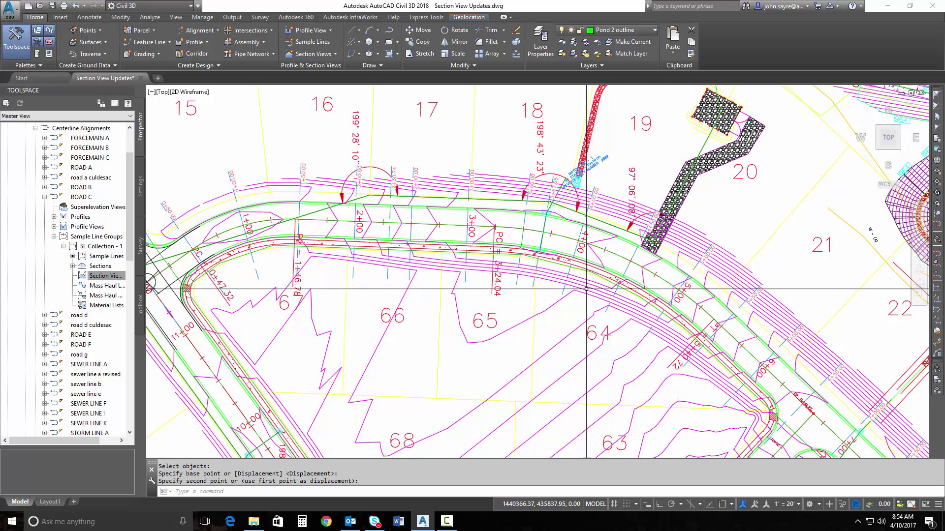
scroll(586, 289, "down", 8)
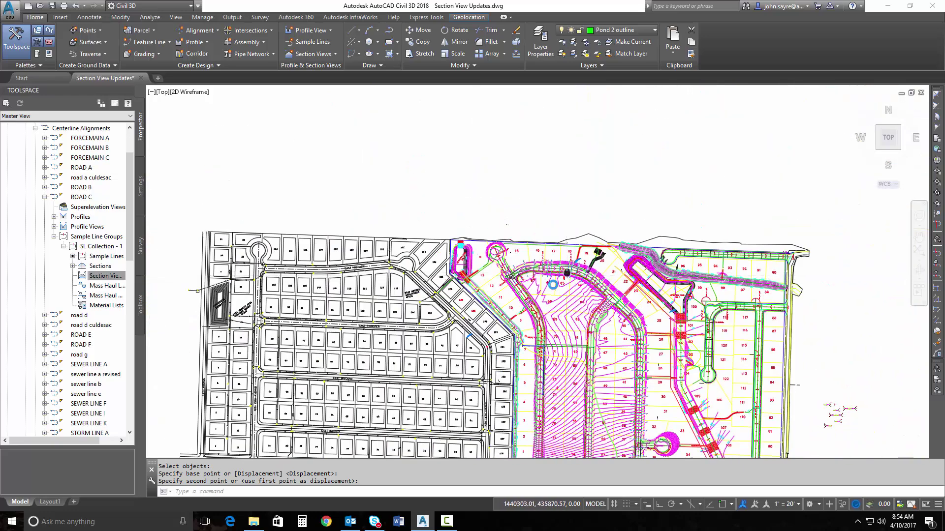
middle_click_drag(567, 272, 513, 366)
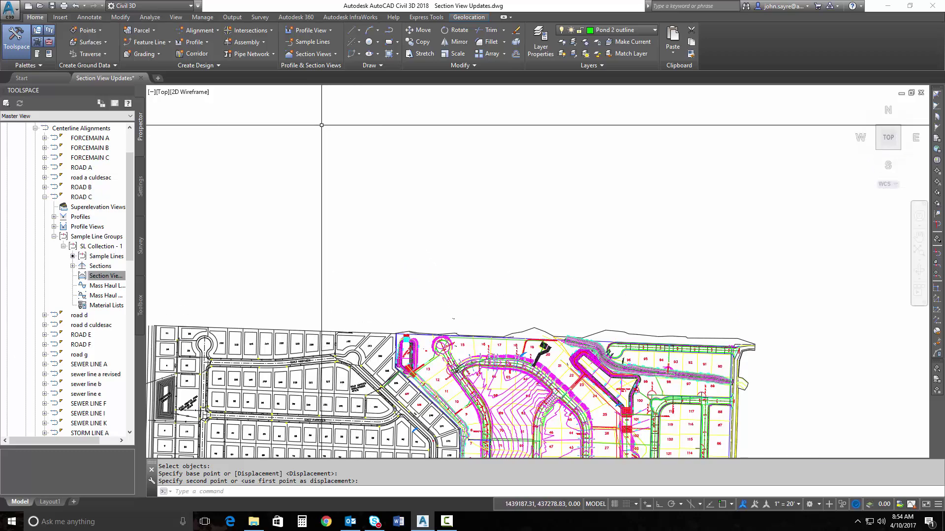
left_click(317, 56)
left_click(335, 101)
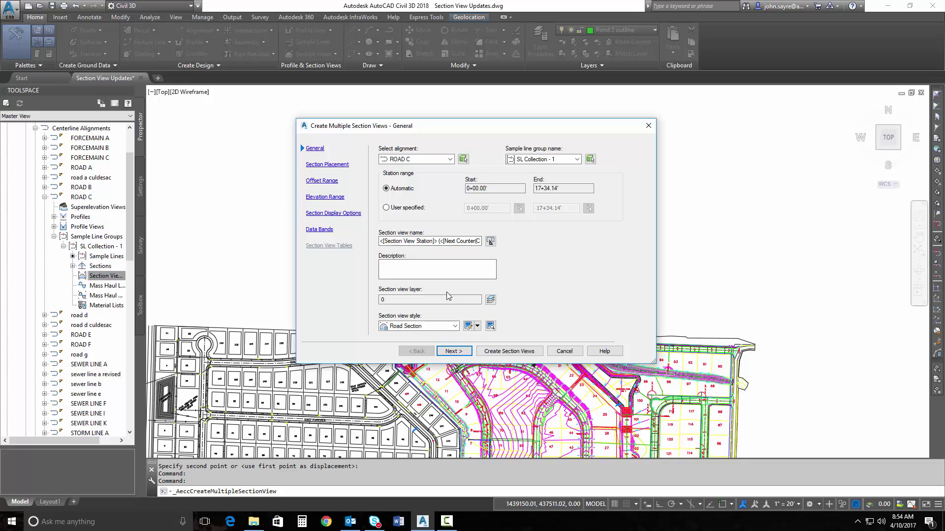
left_click(453, 352)
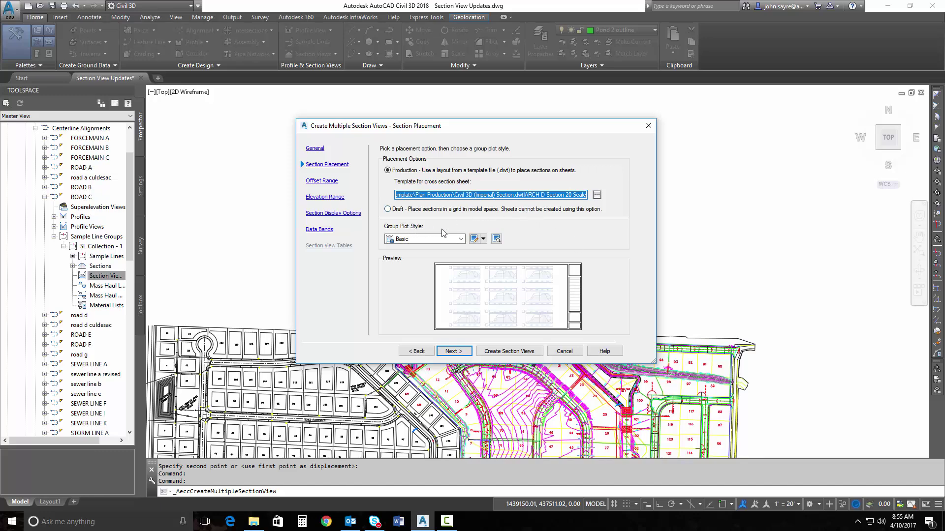
left_click(474, 239)
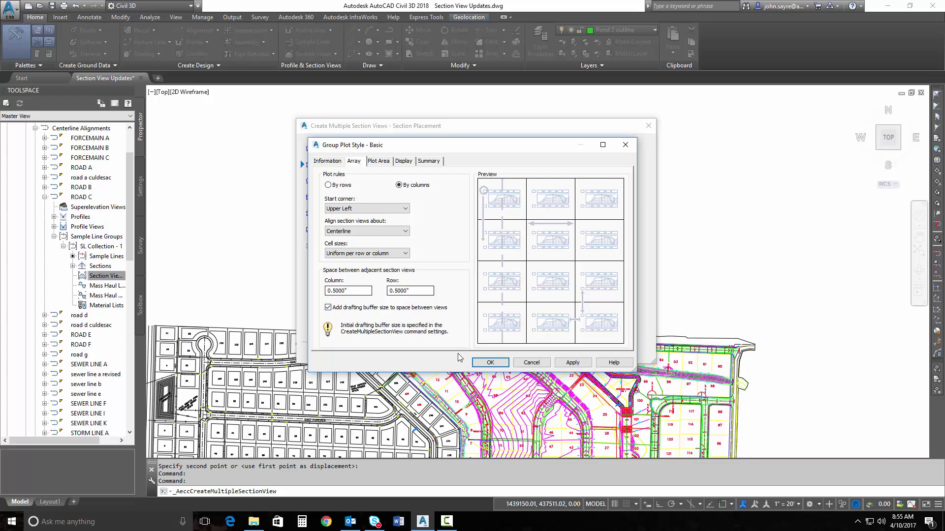
left_click(490, 363)
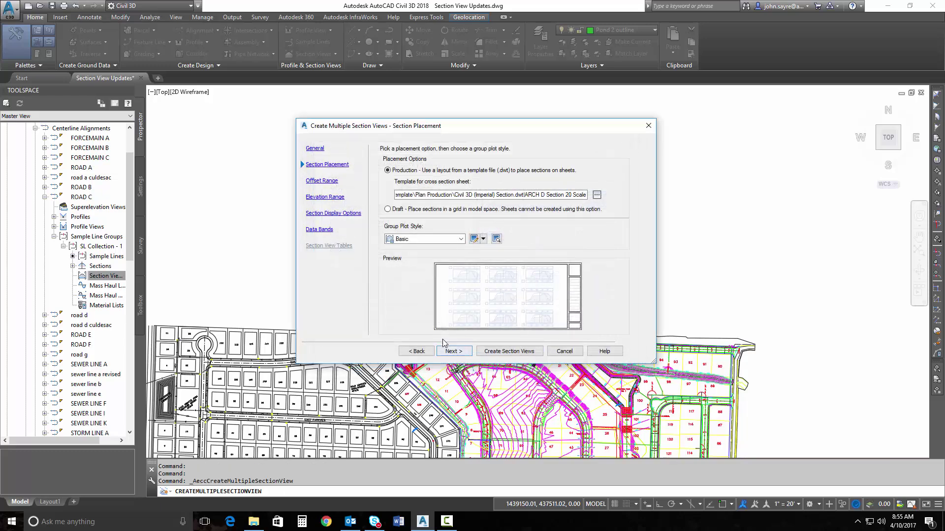
- Create the section views with the default offset and automatic elevation ranges, placing their sheets in the empty area above the site plan
left_click(445, 354)
left_click(452, 351)
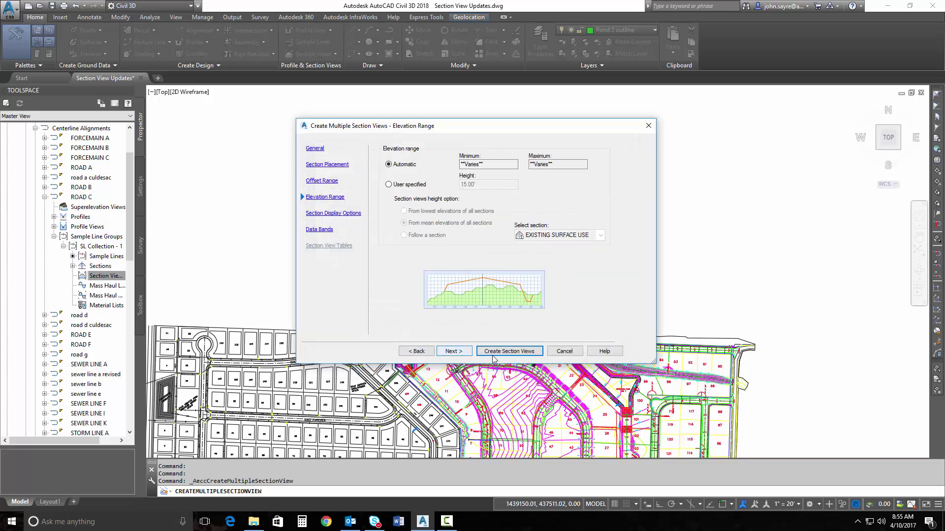
left_click(510, 350)
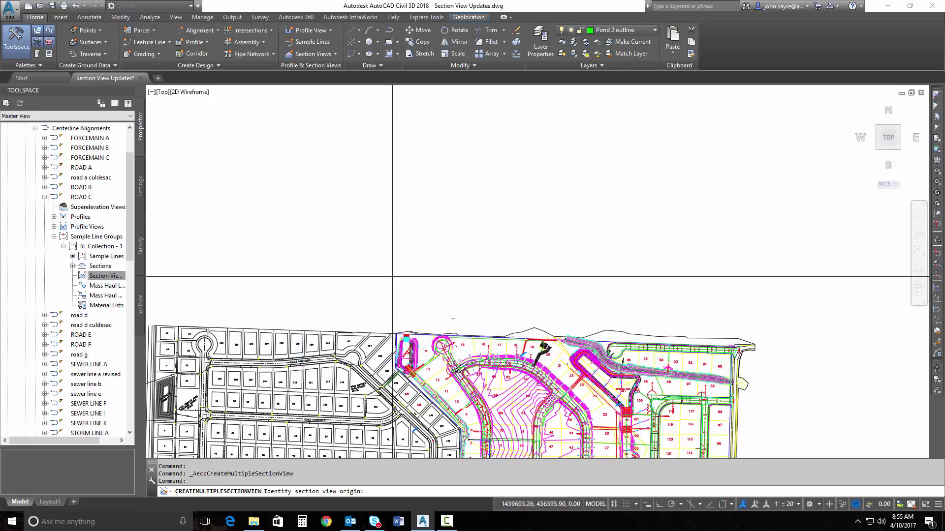
scroll(391, 277, "down", 2)
middle_click_drag(388, 277, 565, 325)
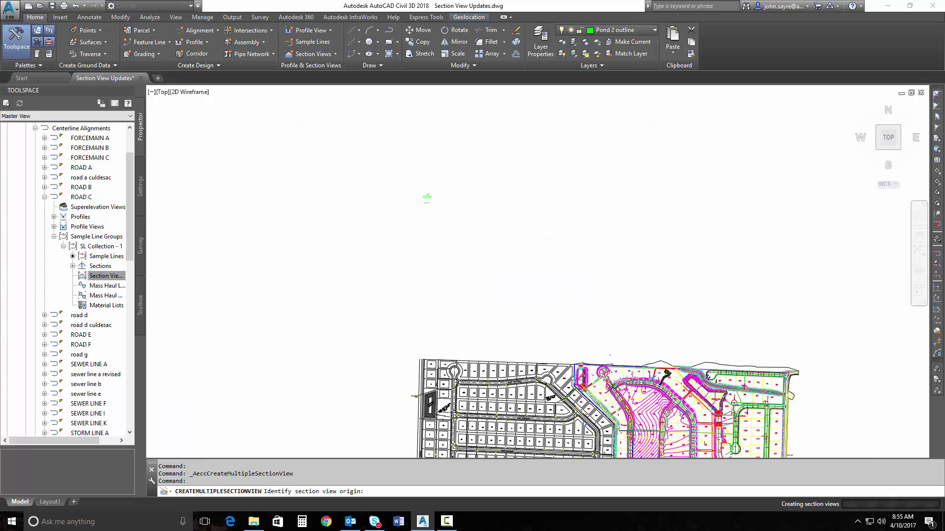
left_click(392, 295)
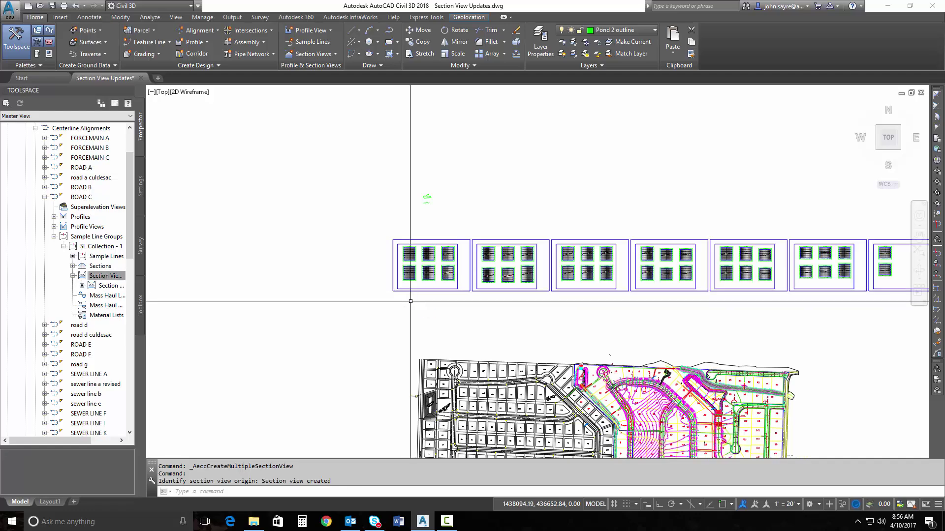
- Move the revision cloud, its REVISE leader and the CULVERT CROSSING text onto the 0+50.00 section view
mouse_move(565, 295)
middle_mouse_down()
mouse_move(436, 295)
mouse_move(495, 297)
middle_mouse_up()
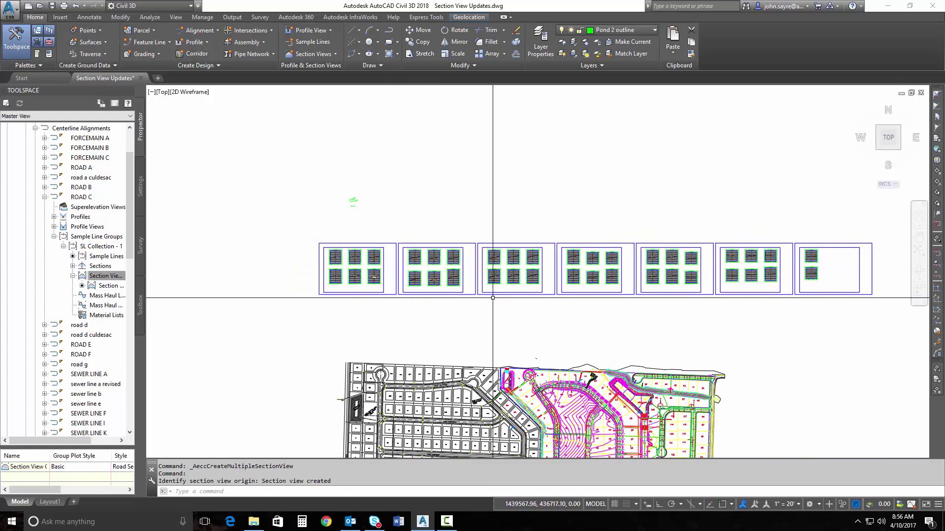
scroll(385, 319, "up", 6)
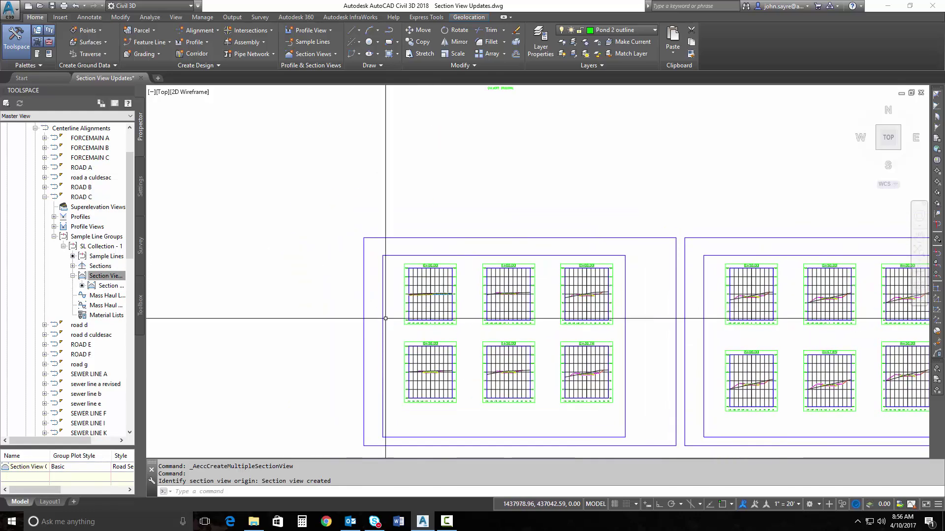
scroll(385, 318, "down", 3)
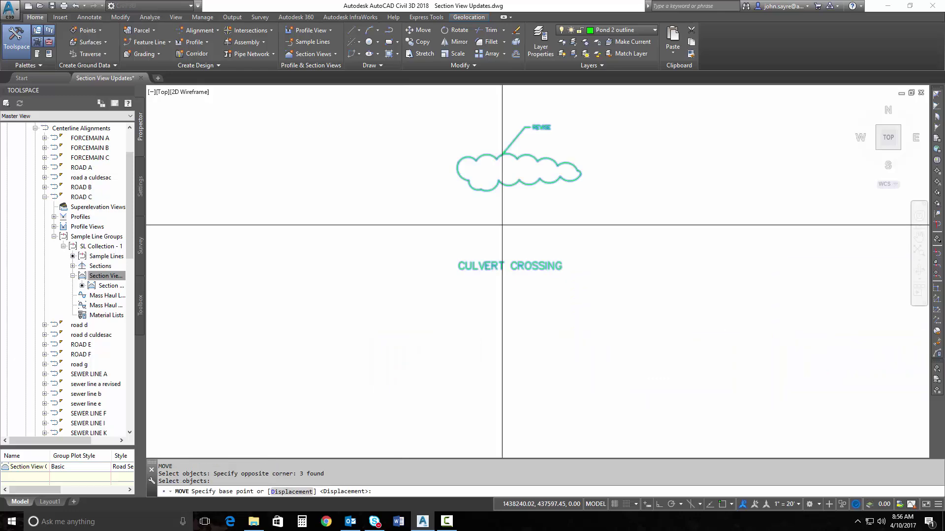
left_click(508, 218)
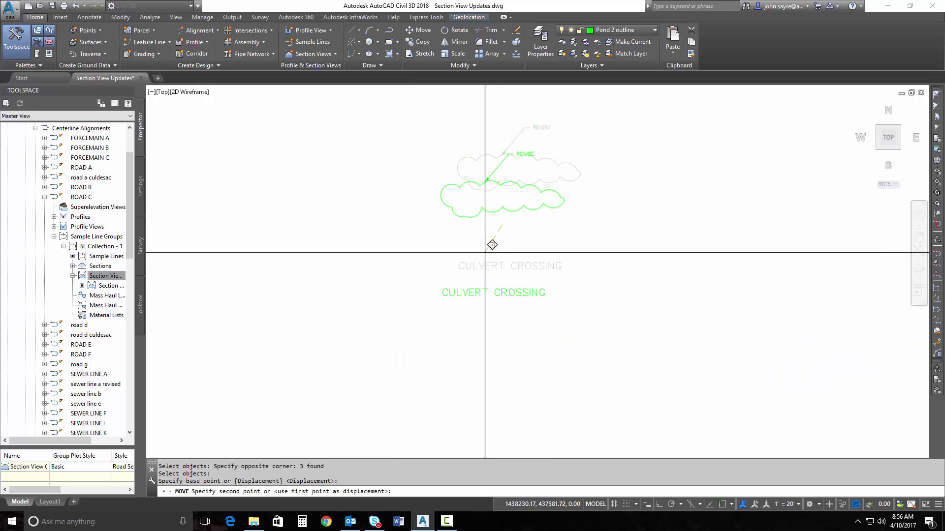
scroll(485, 252, "down", 6)
middle_click_drag(440, 376, 471, 164)
scroll(448, 273, "up", 6)
middle_click_drag(447, 355, 428, 203)
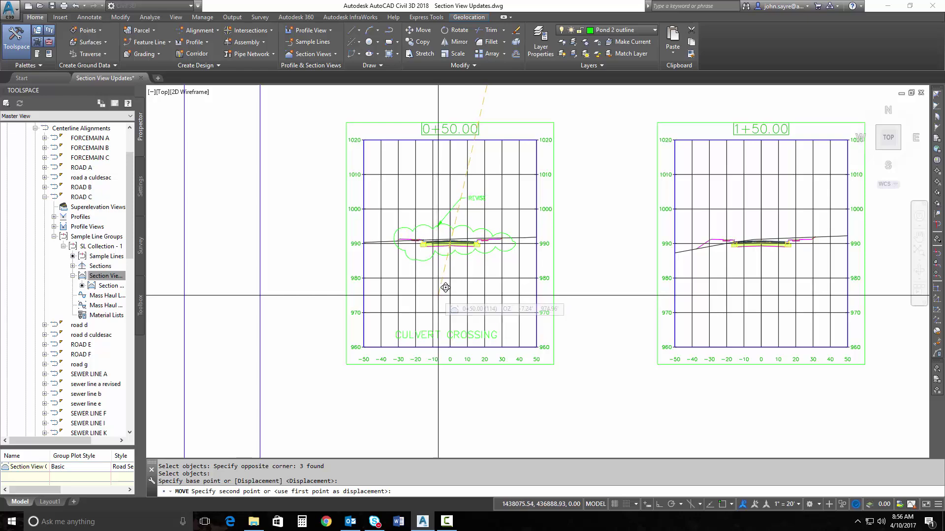
left_click(438, 295)
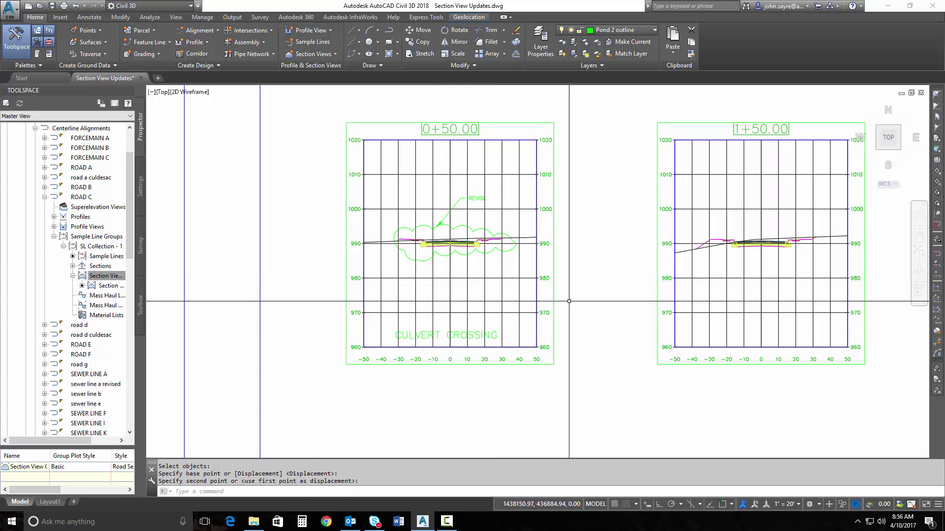
- Move the annotated 0+50.00 section view down and to the right within its sheet
scroll(569, 301, "down", 3)
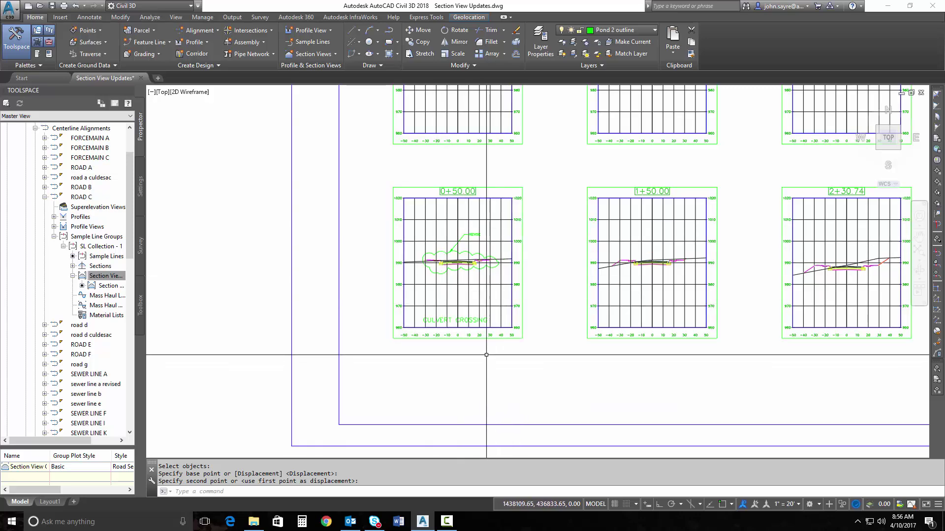
key("space")
left_click(470, 284)
key("Return")
left_click(467, 278)
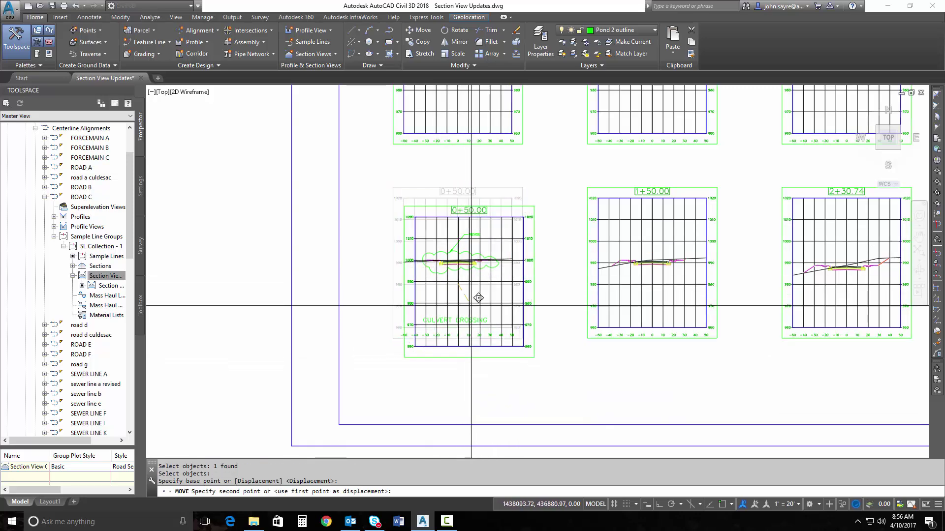
left_click(503, 330)
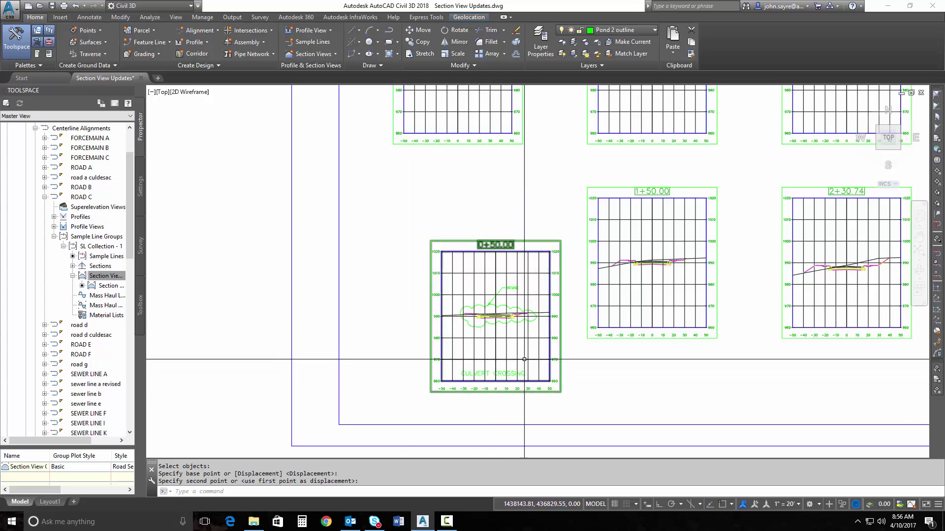
- Draw a sloping line below the revision cloud in the 0+50.00 section view, from about offset -34 to offset 35
type("l")
key("Return")
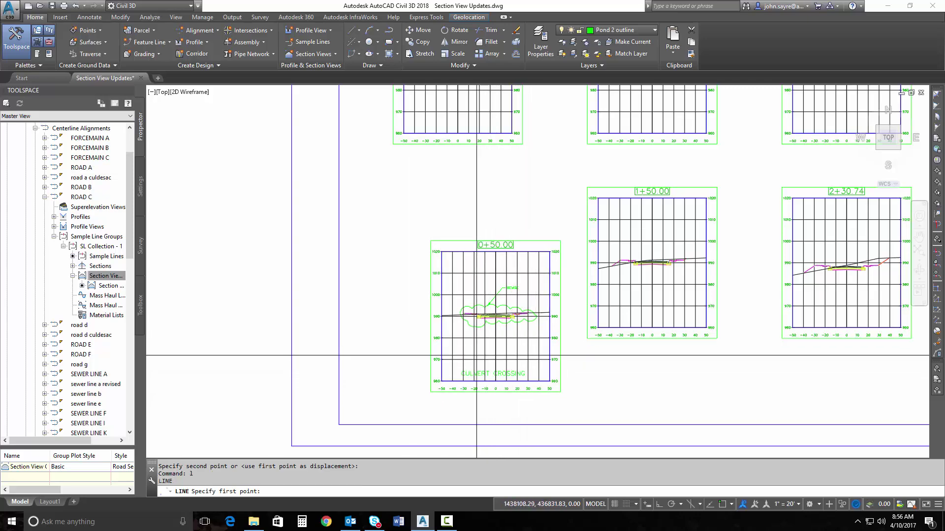
scroll(490, 346, "up", 2)
left_click(459, 353)
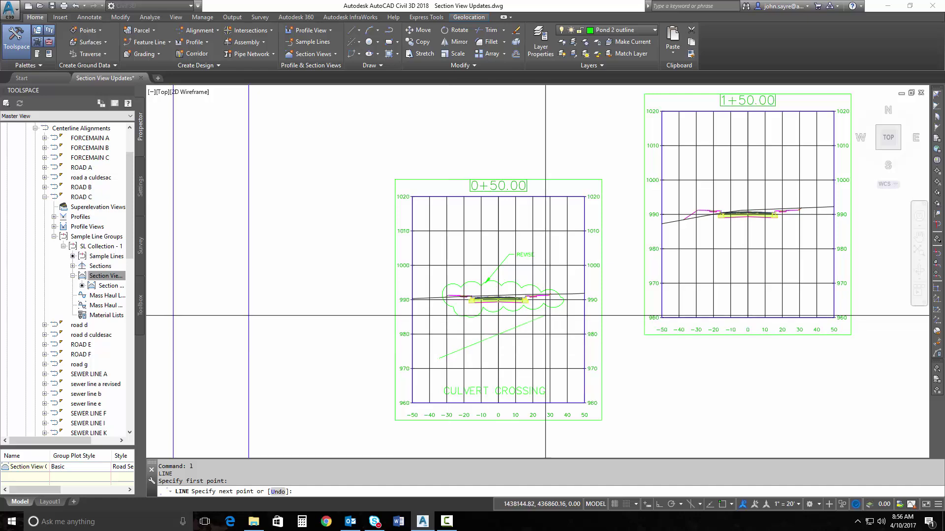
left_click(559, 319)
key("Escape")
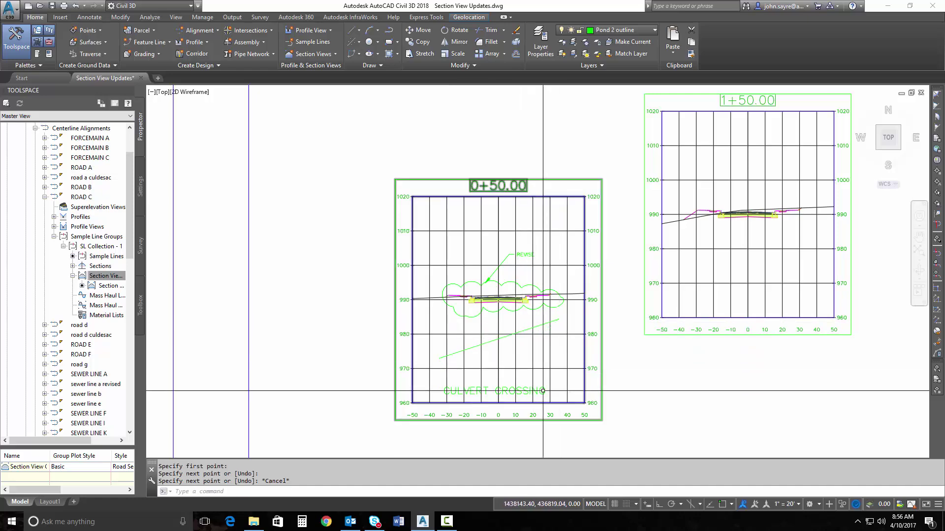
- Move the 0+50.00 section view up and left, back near its original place below the 0+00.00 view
type("m")
key("Return")
left_click(541, 369)
key("Return")
left_click(540, 369)
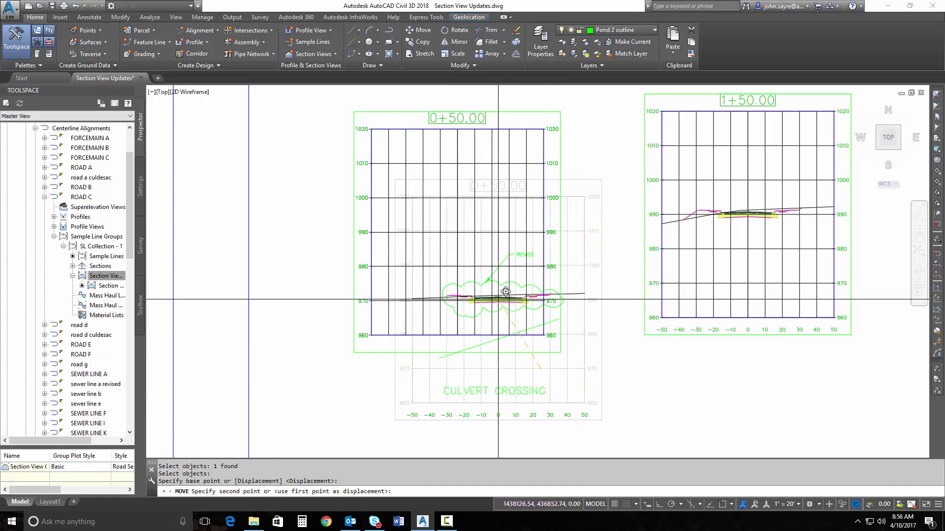
left_click(499, 295)
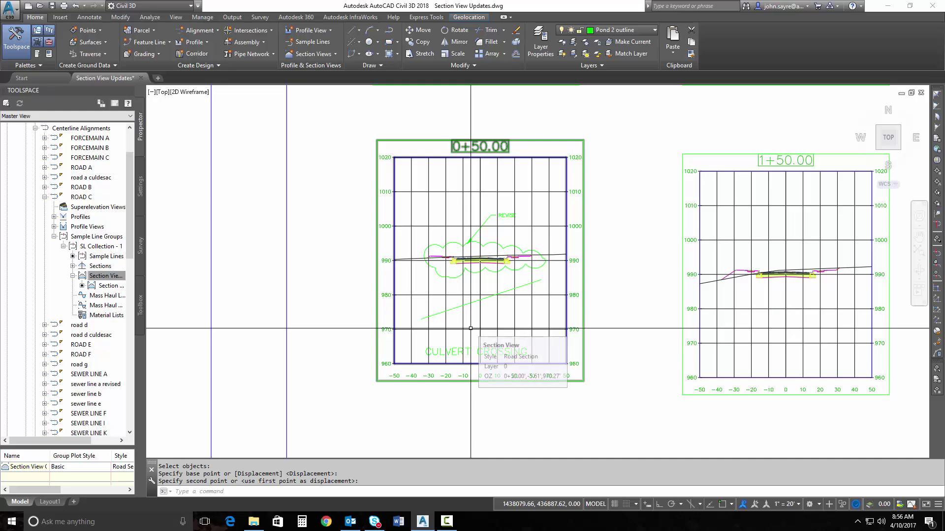
- Move the 0+50.00 section view down and right again, out of line with the other views on its sheet
scroll(471, 329, "down", 3)
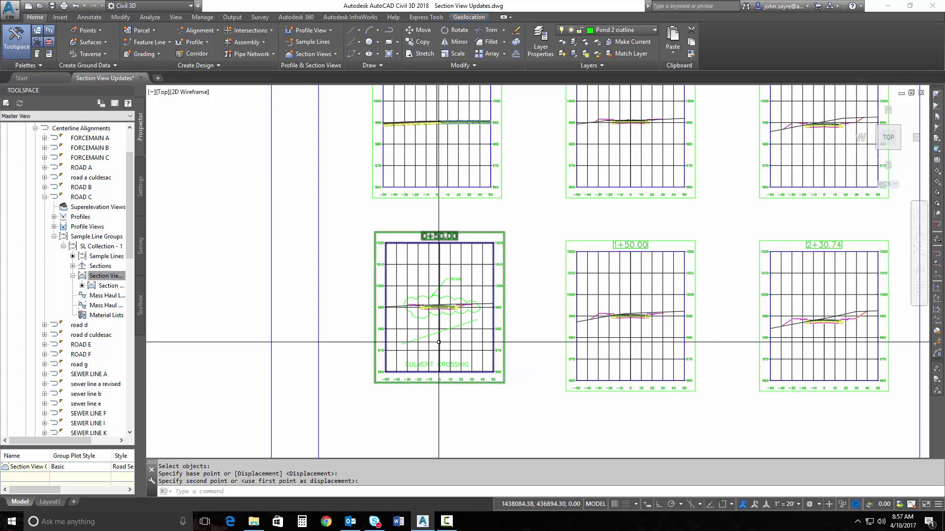
scroll(446, 319, "down", 3)
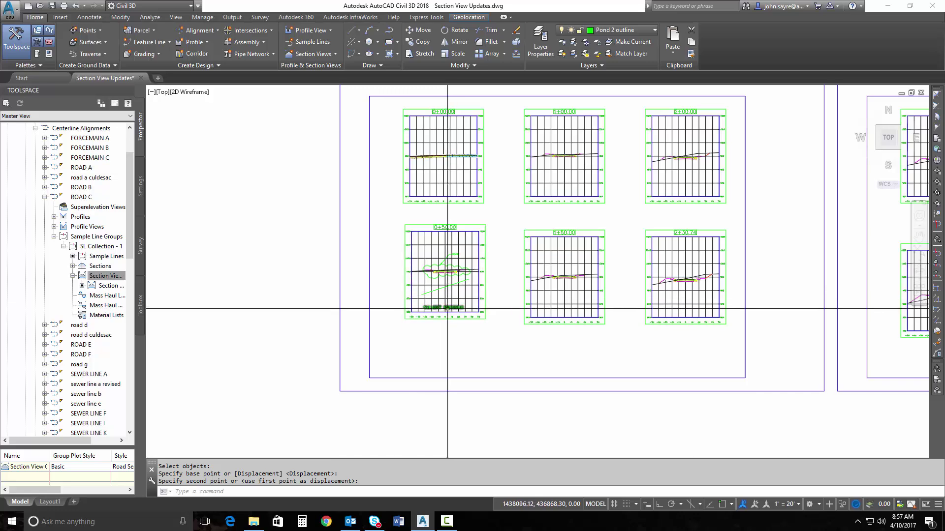
left_click(445, 293)
type("m")
key("Return")
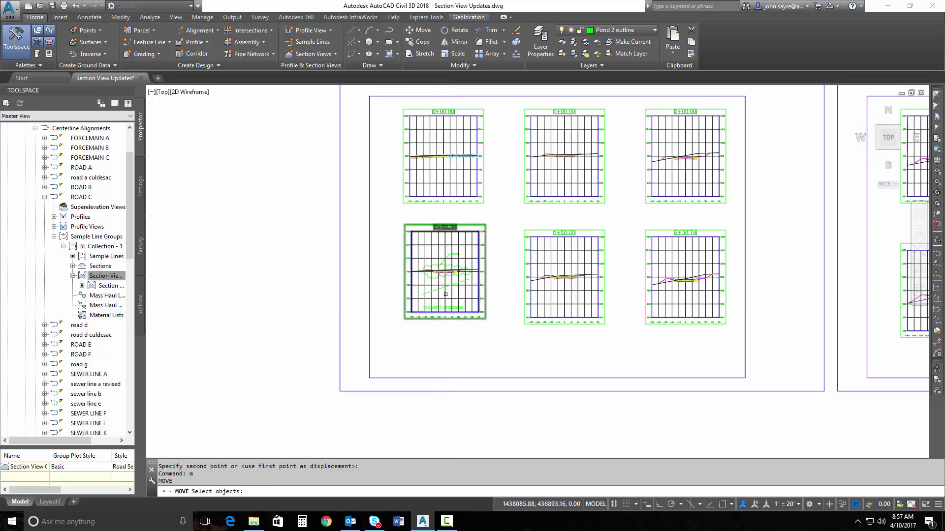
left_click(443, 293)
key("Return")
left_click(444, 294)
left_click(465, 341)
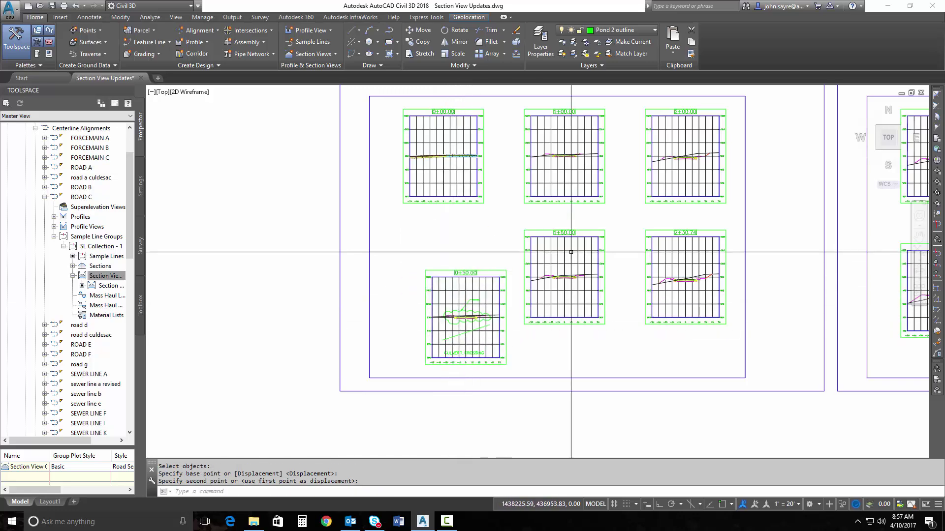
- Update the section view layout of ROAD C's section view group to realign its views on the sheets
right_click(108, 286)
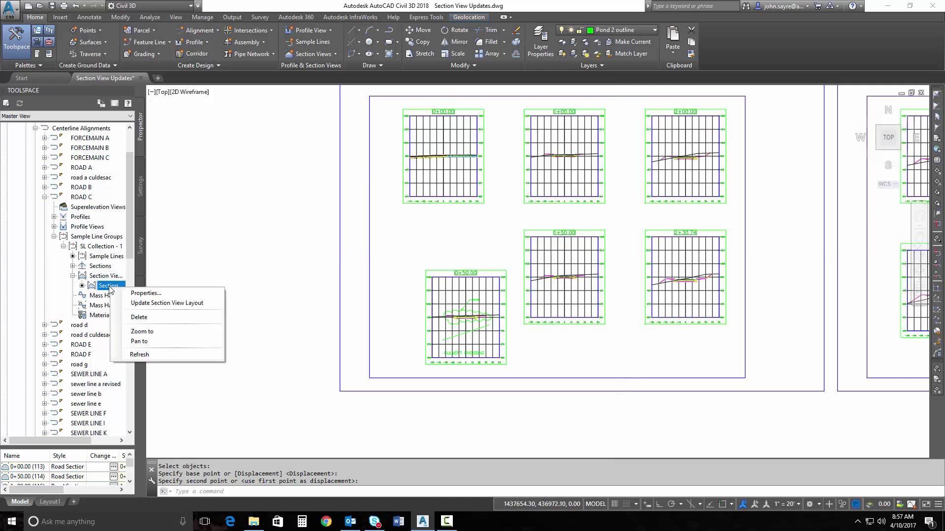
left_click(172, 303)
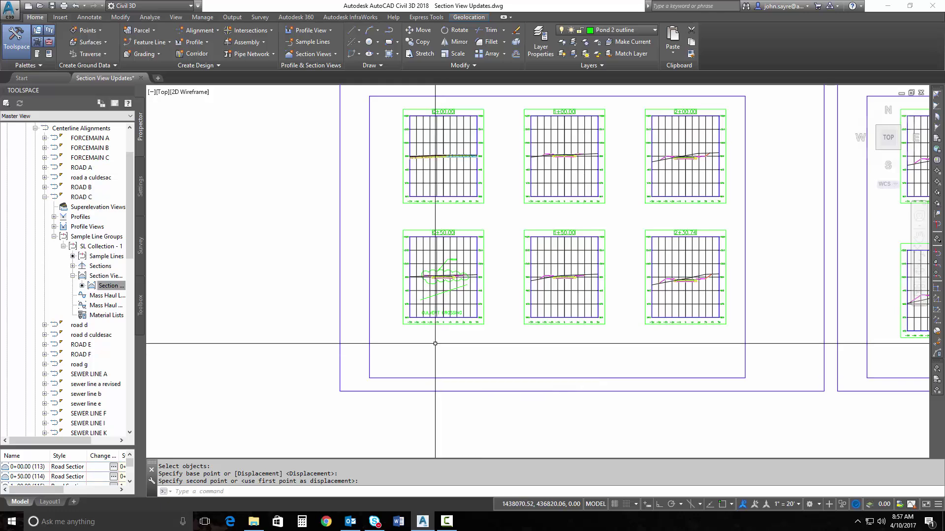
scroll(433, 336, "down", 2)
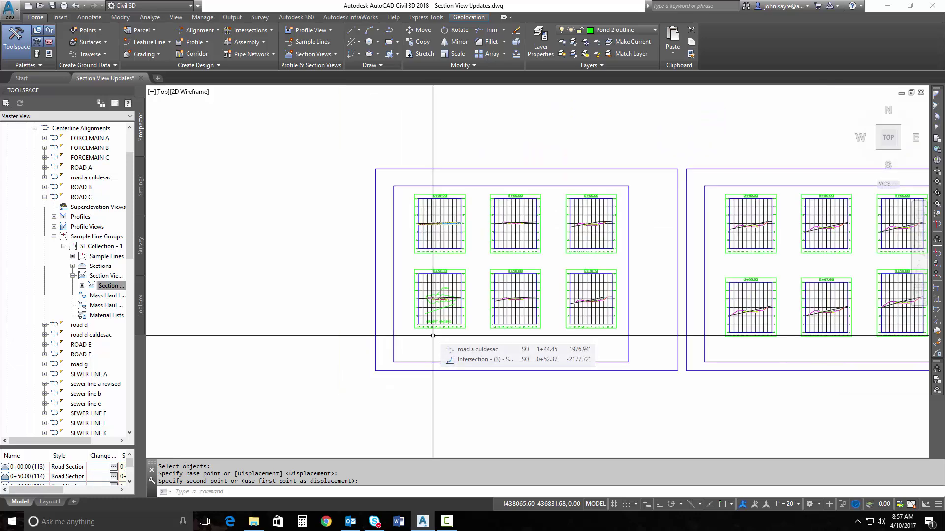
middle_click_drag(487, 341, 431, 343)
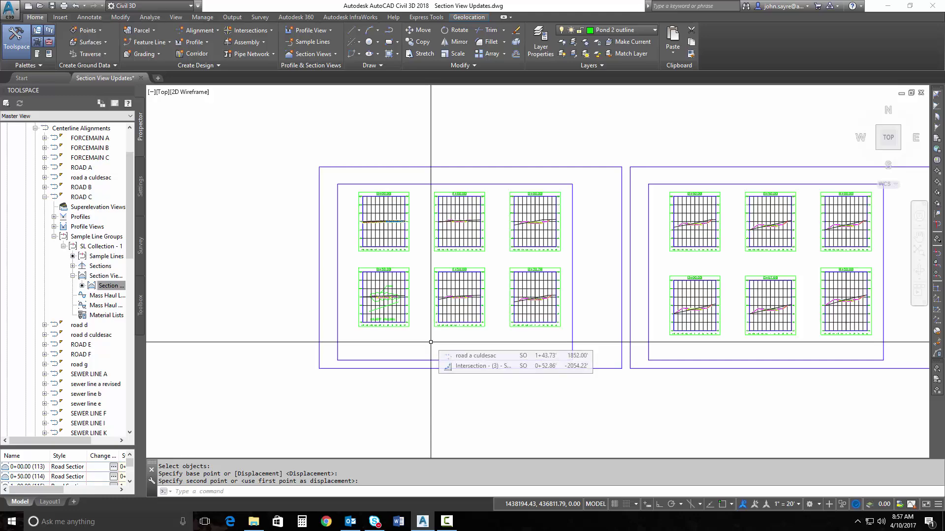
scroll(431, 340, "down", 5)
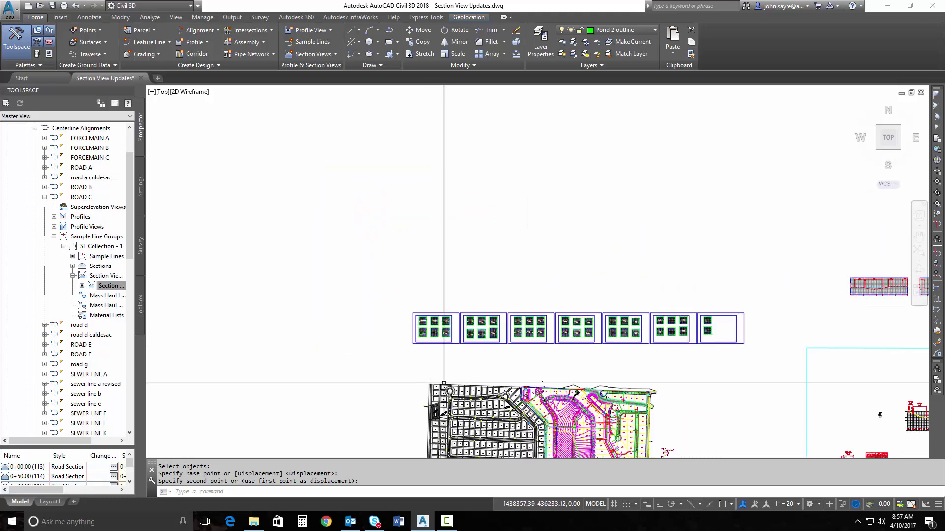
- Add a sample line to ROAD C at about station 2+74, with left and right swath widths of 50 feet
scroll(541, 374, "up", 4)
scroll(583, 333, "up", 6)
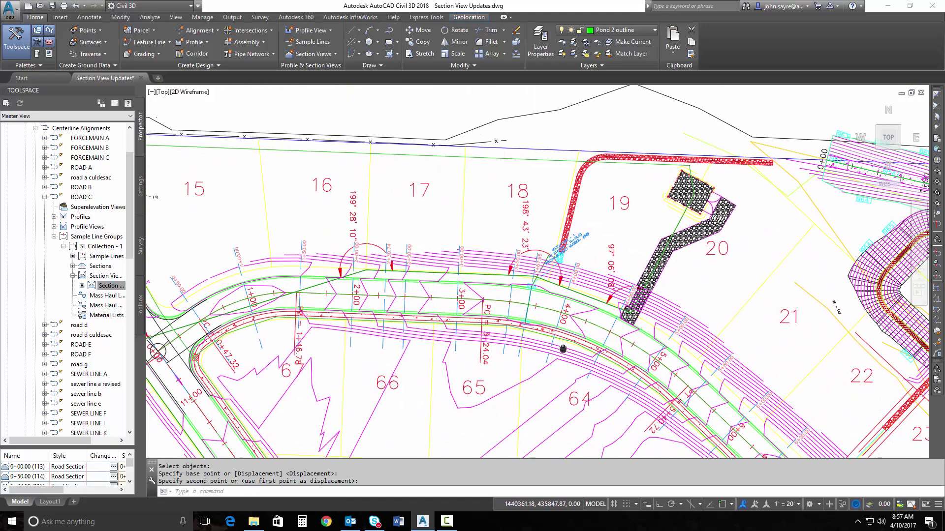
left_click(313, 42)
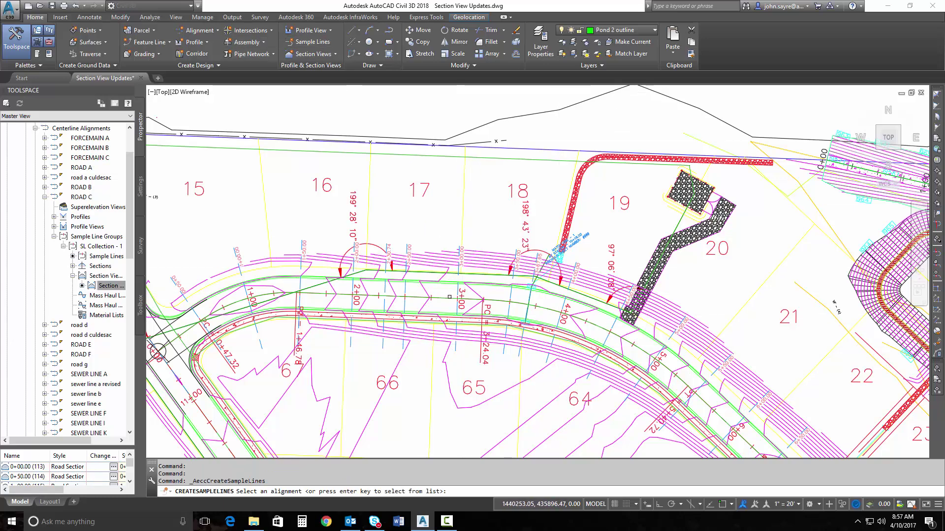
left_click(450, 296)
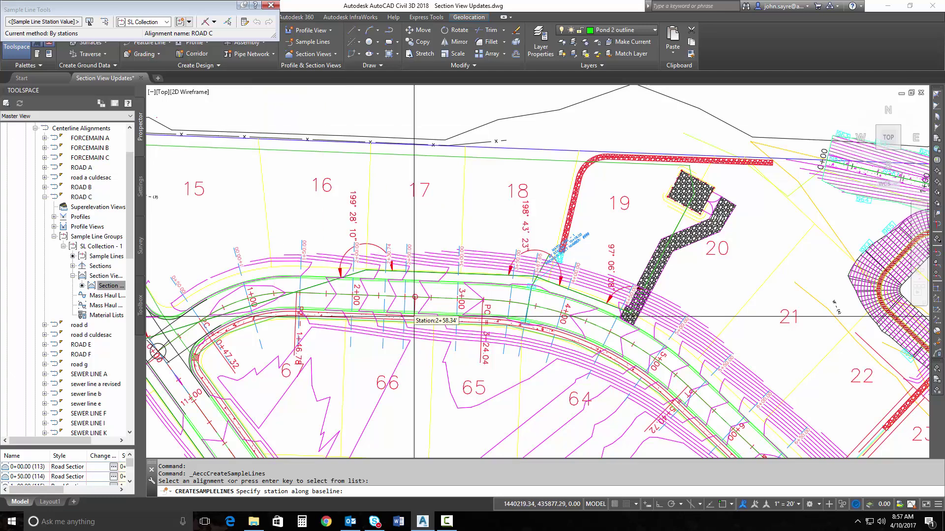
left_click(433, 239)
key("Return")
key("Return")
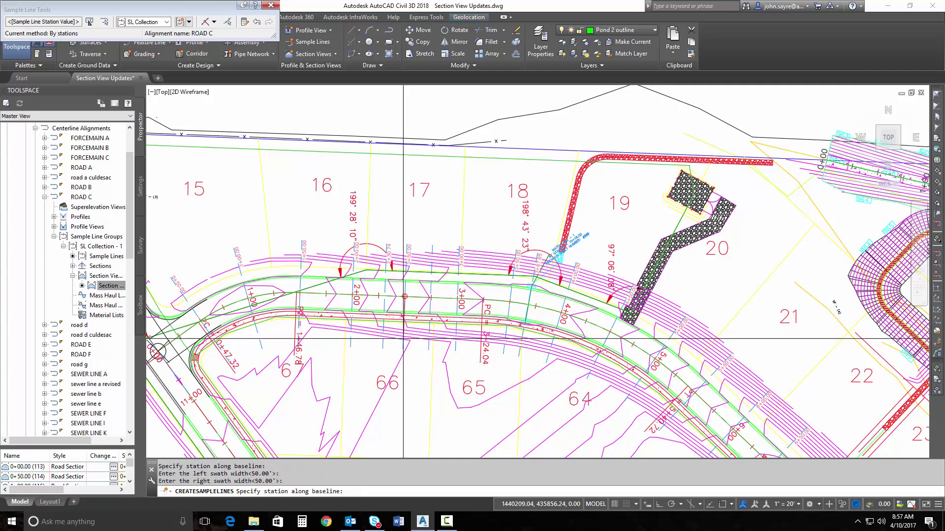
key("Return")
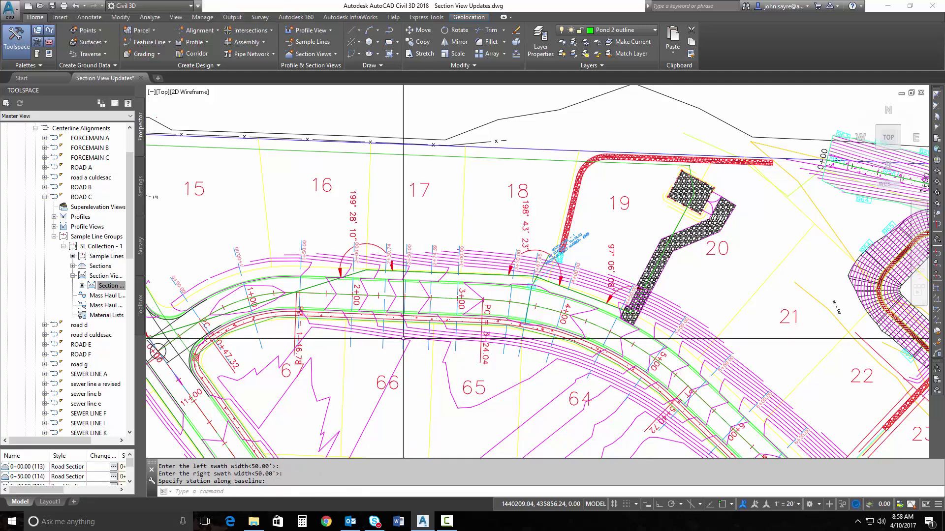
- Create a single section view for ROAD C's 2+74.39 sample line and place it in the empty area below the first sheet
scroll(462, 249, "down", 8)
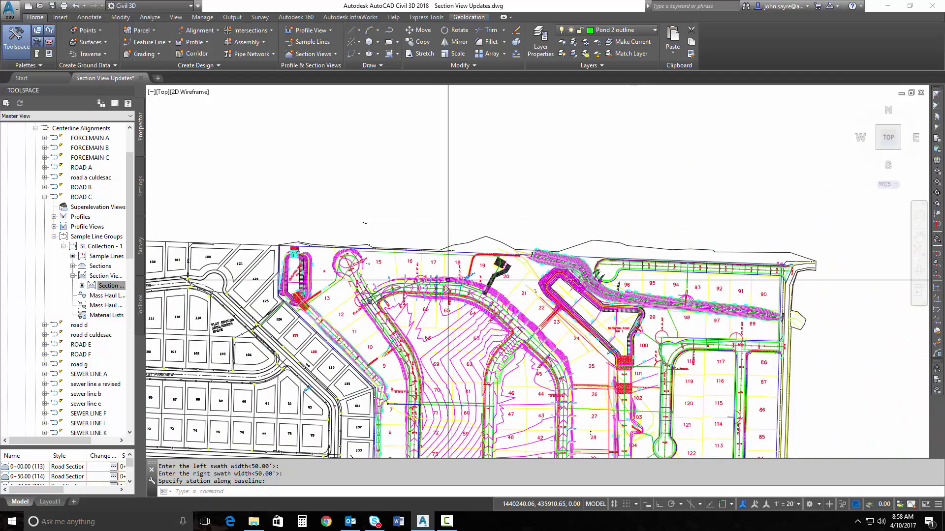
middle_click_drag(462, 248, 531, 333)
scroll(473, 230, "up", 8)
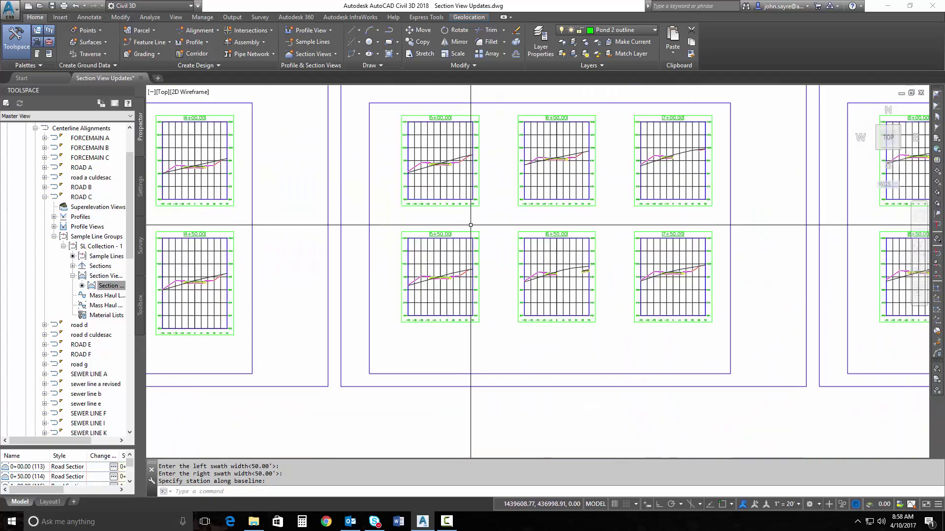
middle_click_drag(473, 230, 707, 264)
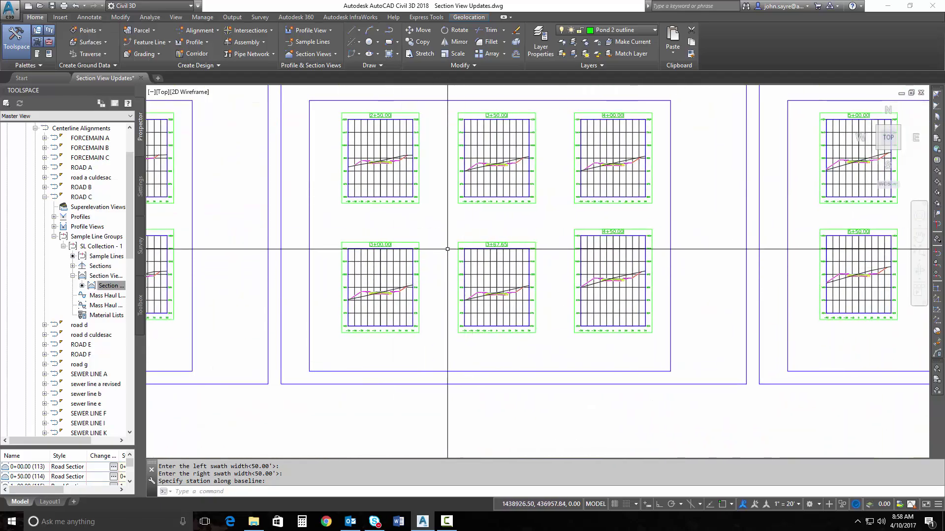
mouse_move(451, 281)
middle_mouse_down()
mouse_move(387, 287)
mouse_move(564, 287)
middle_mouse_up()
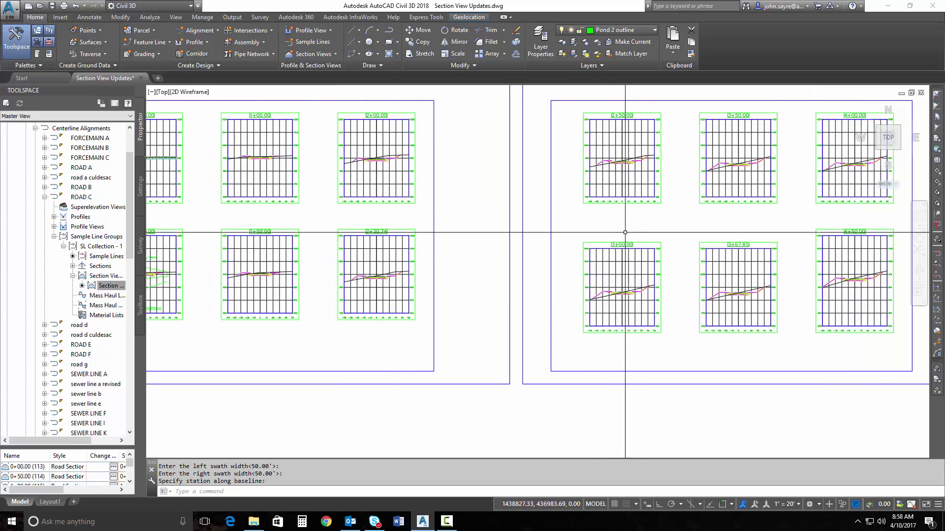
scroll(623, 217, "down", 4)
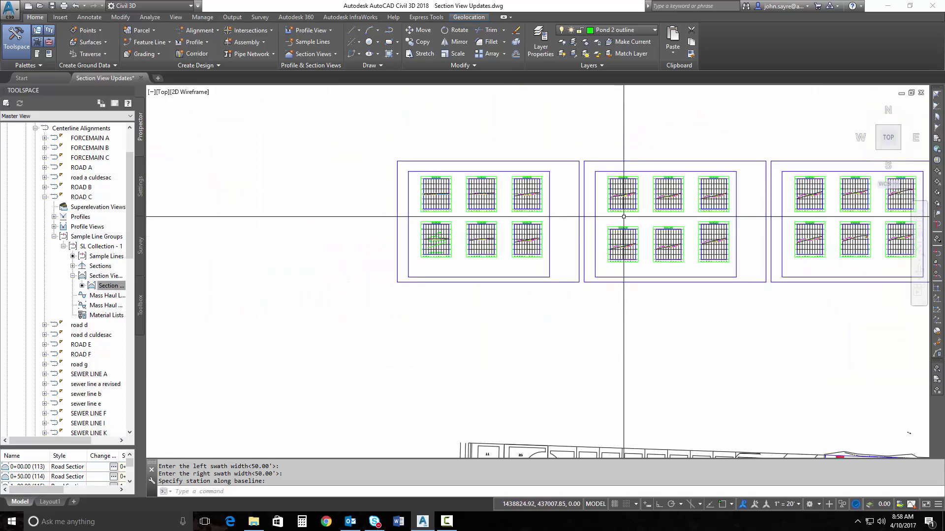
left_click(320, 54)
left_click(321, 89)
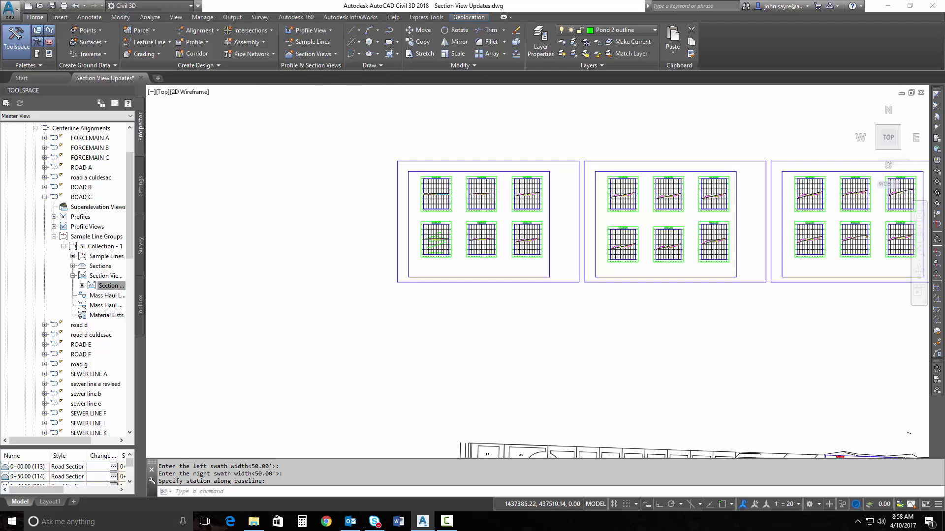
left_click(450, 186)
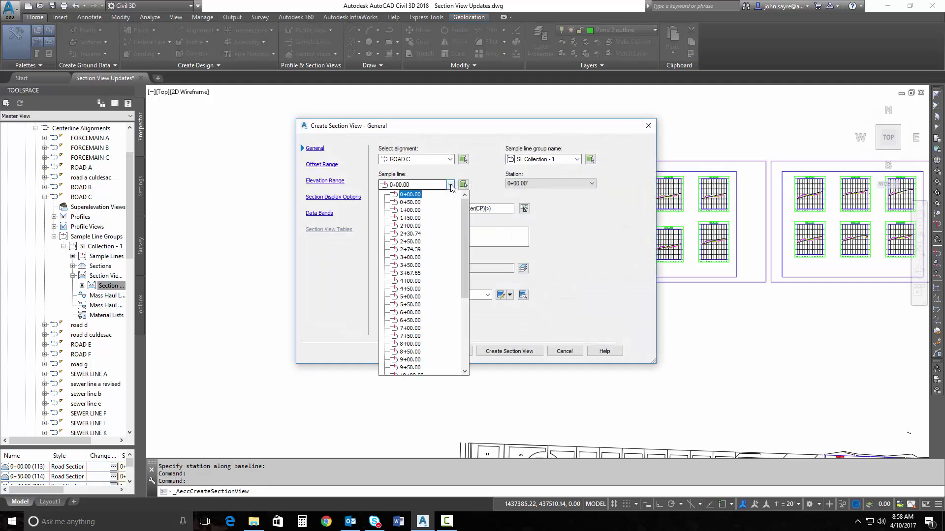
left_click(412, 250)
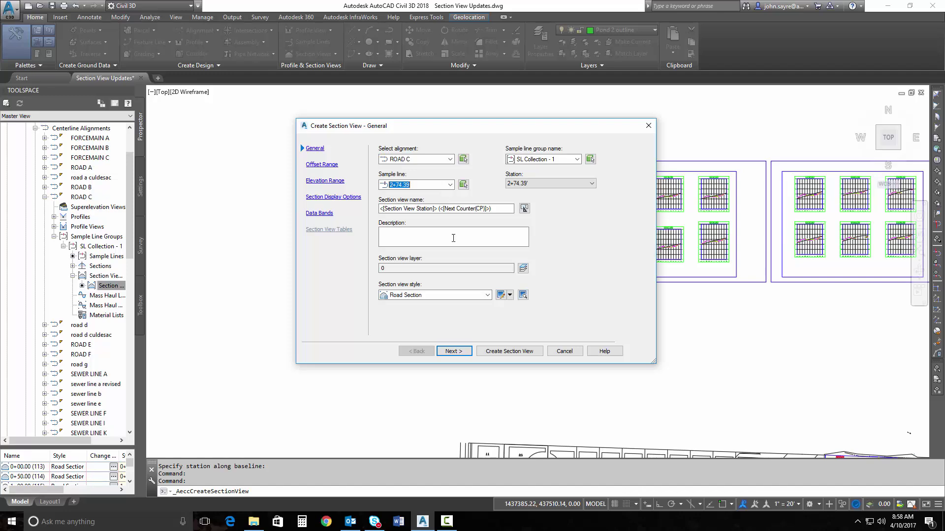
left_click(453, 351)
left_click(509, 351)
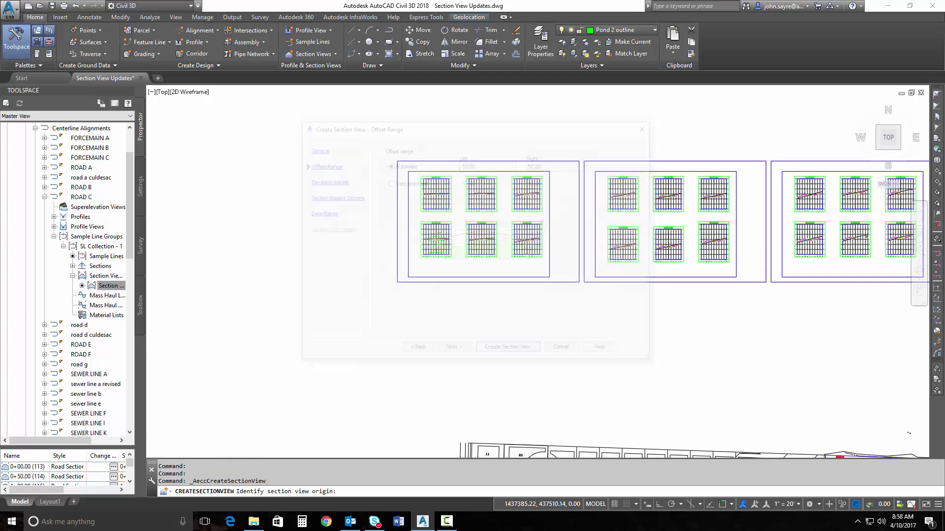
left_click(388, 343)
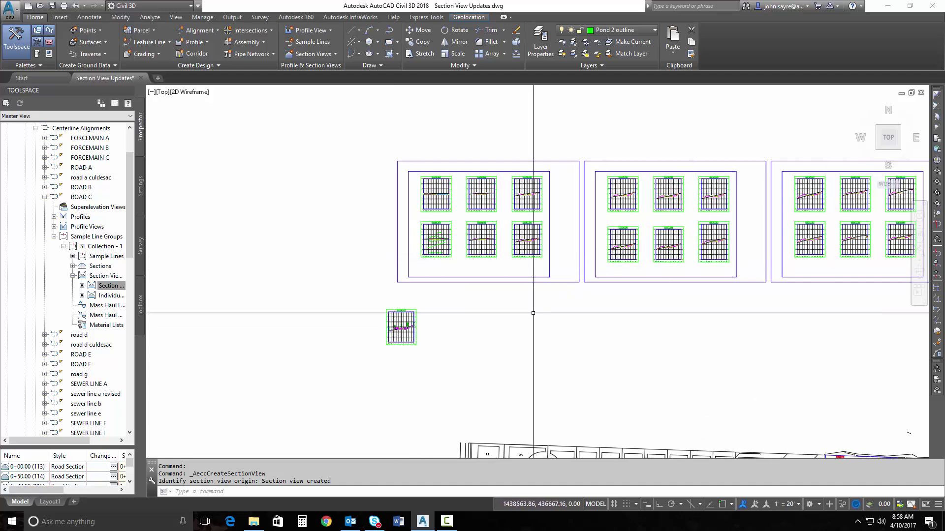
- Move the individual 2+74.39 section view into Section View Group - 1
scroll(428, 338, "up", 2)
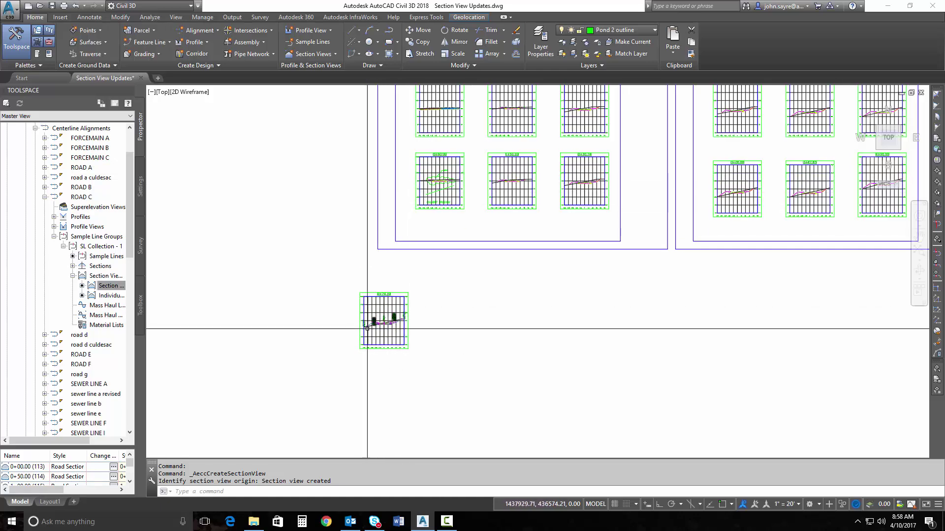
scroll(400, 378, "down", 2)
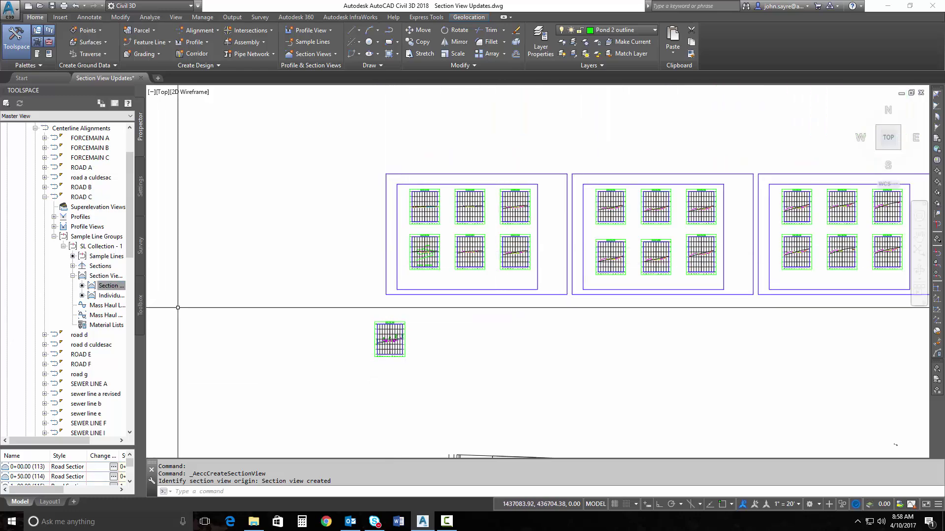
left_click(391, 330)
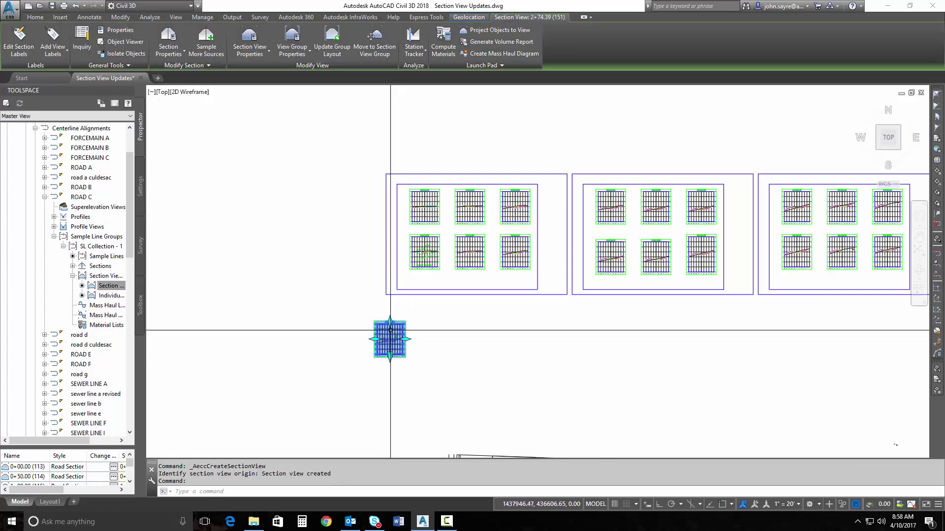
right_click(391, 332)
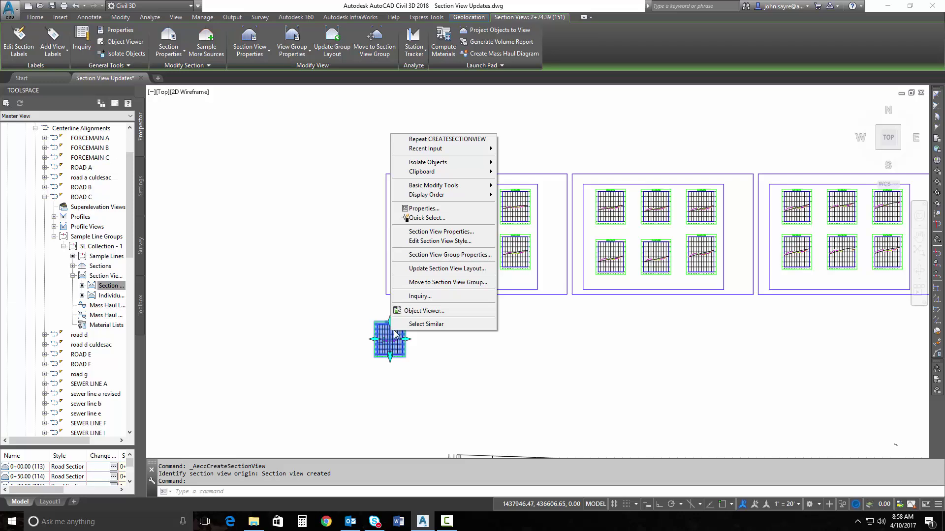
left_click(434, 283)
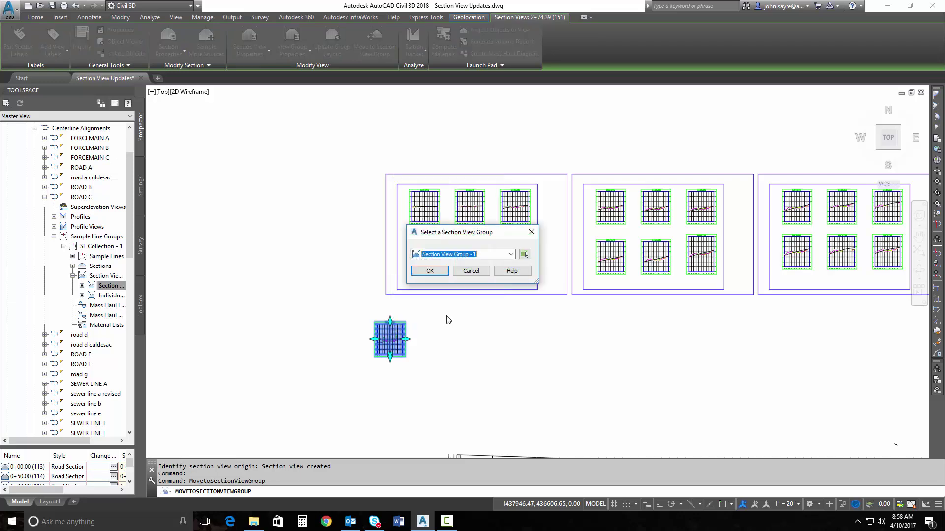
left_click(511, 255)
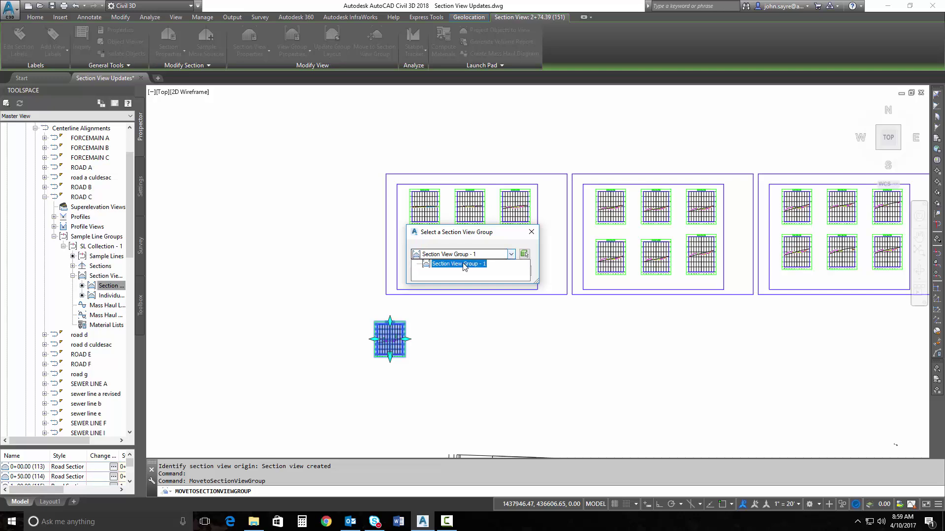
left_click(457, 262)
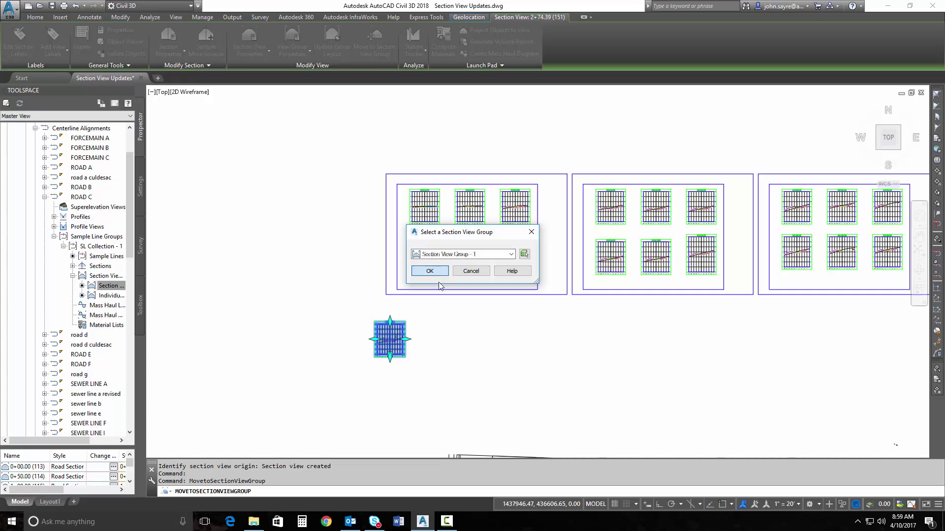
key("Return")
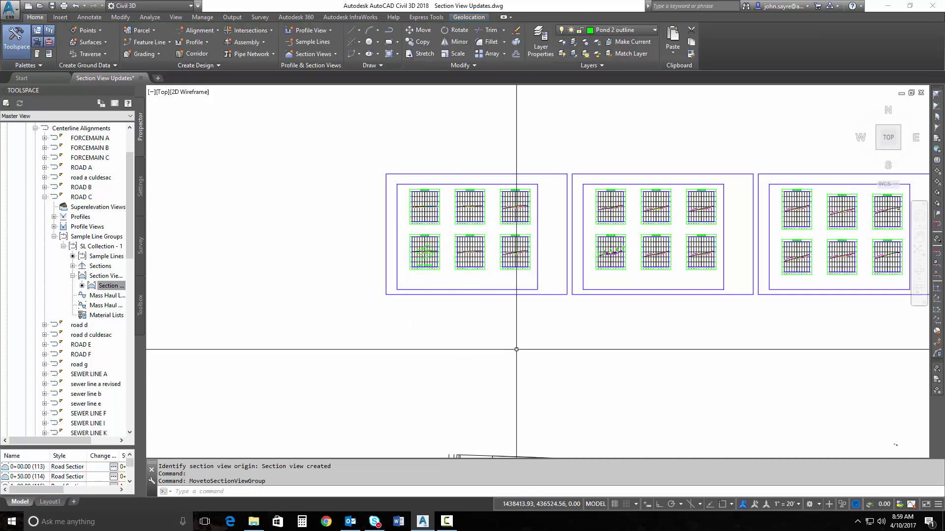
- Examine the rearranged section view sheets, checking the 2+74.39 view's place and labels and the annotations in the 0+50.00 view
middle_click_drag(620, 344, 412, 345)
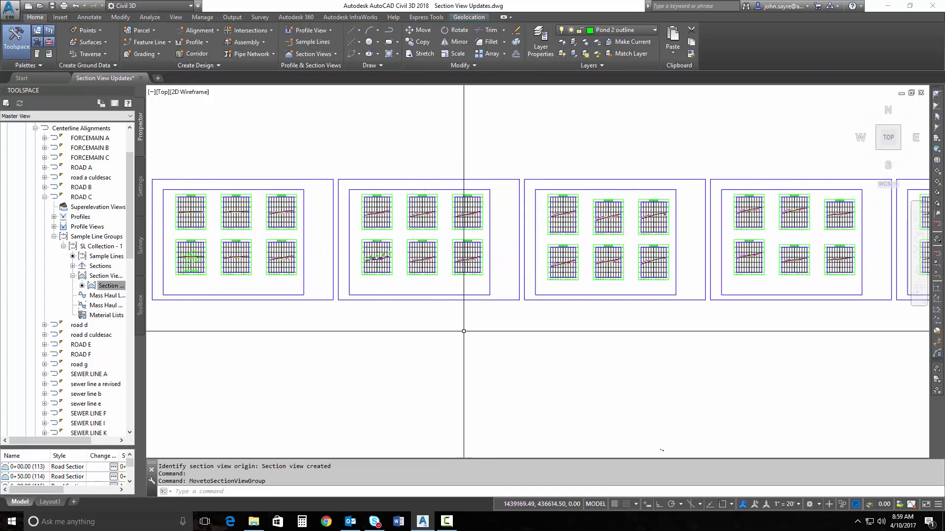
scroll(570, 210, "up", 4)
middle_click_drag(209, 265, 537, 283)
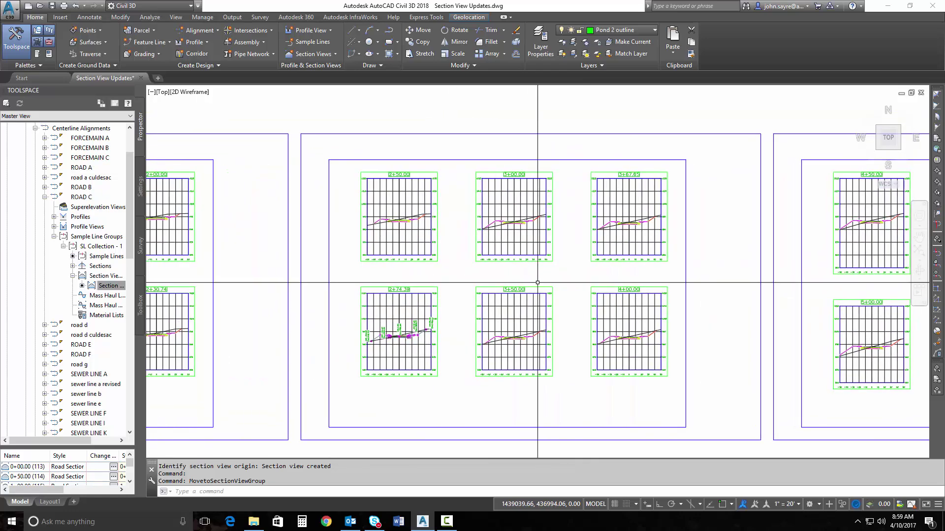
middle_click_drag(340, 321, 448, 284)
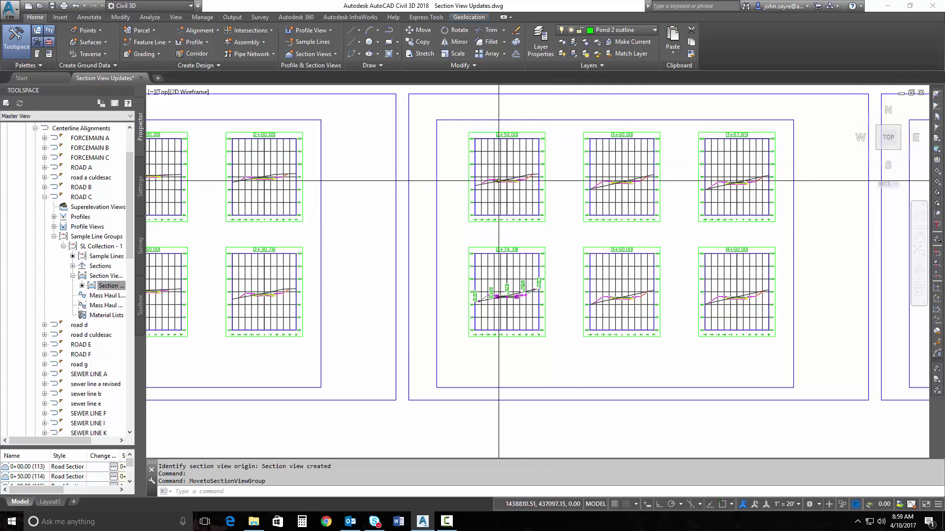
scroll(539, 179, "up", 2)
middle_click_drag(539, 180, 483, 187)
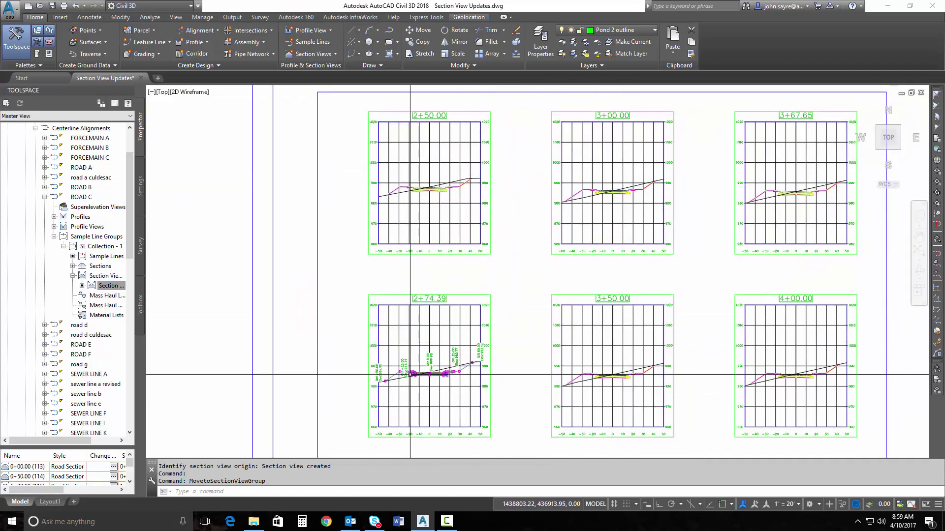
scroll(445, 358, "down", 6)
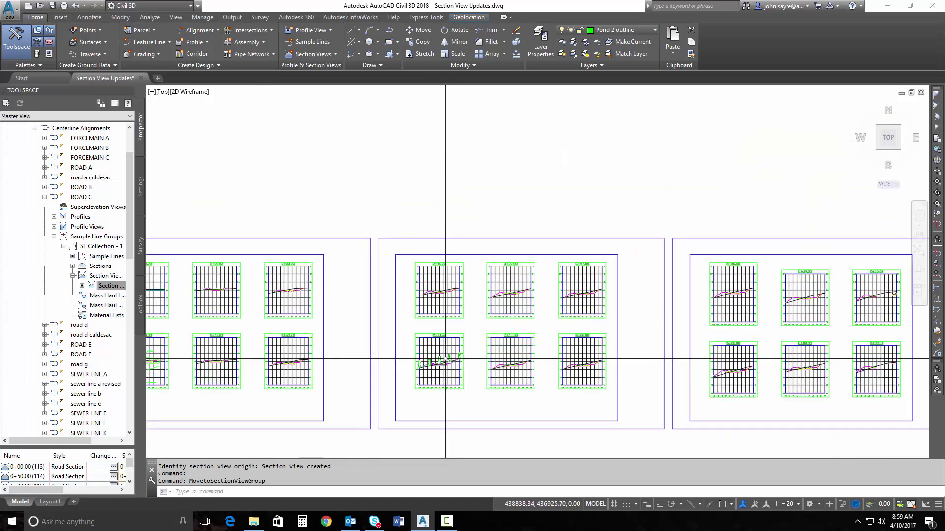
middle_click_drag(427, 377, 502, 349)
middle_click_drag(451, 372, 503, 339)
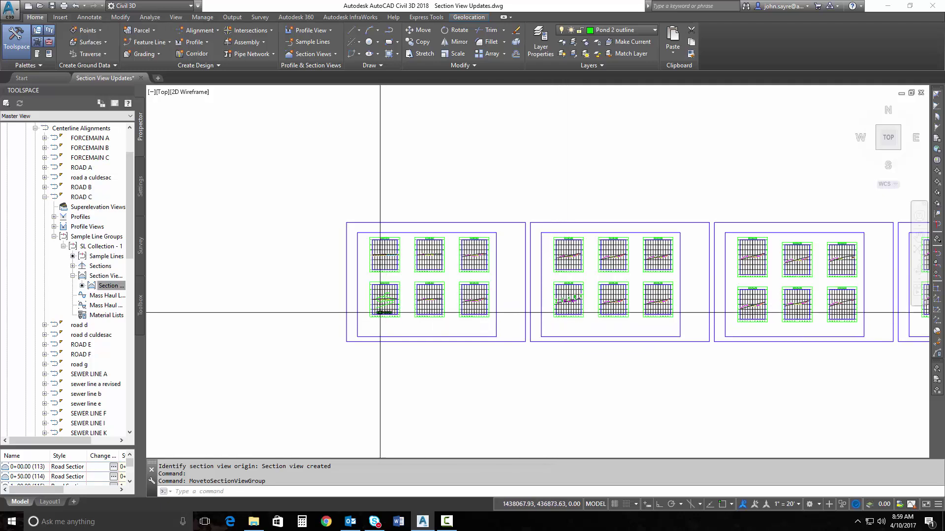
scroll(374, 316, "up", 5)
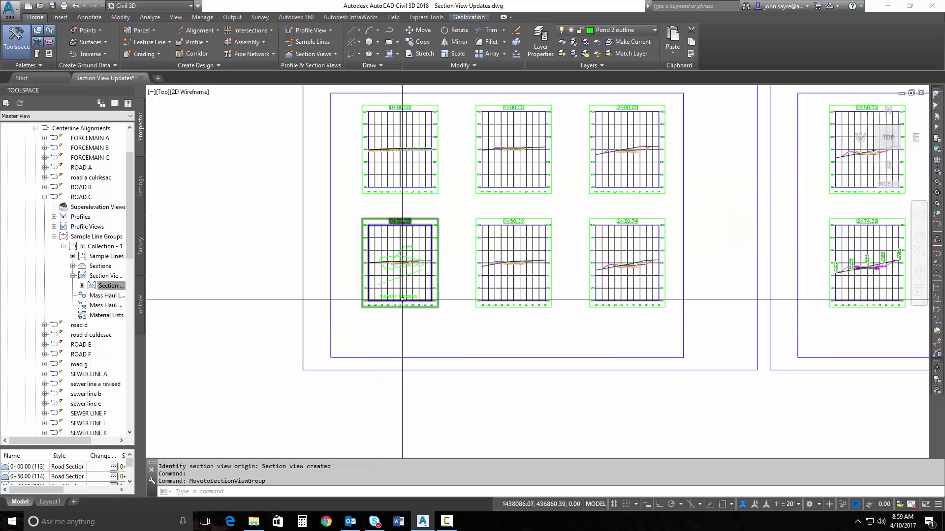
scroll(402, 299, "down", 3)
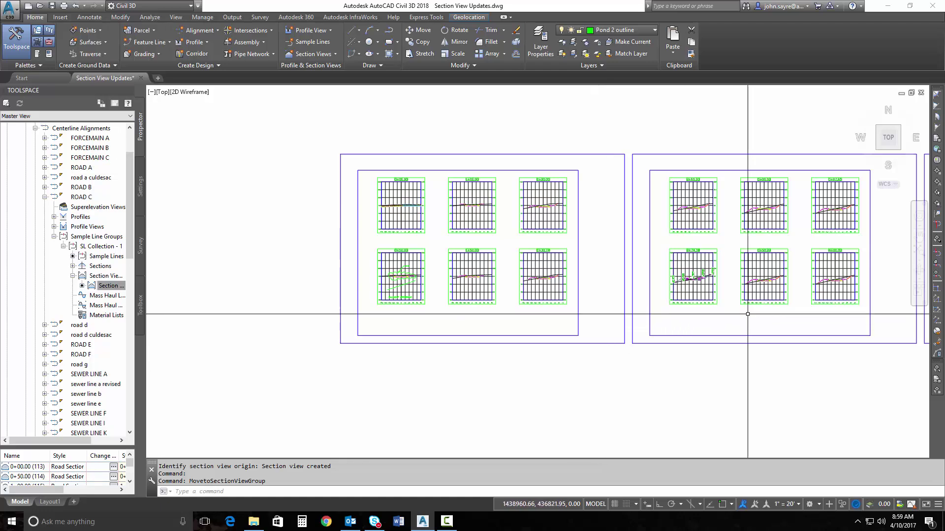
middle_click_drag(748, 314, 662, 306)
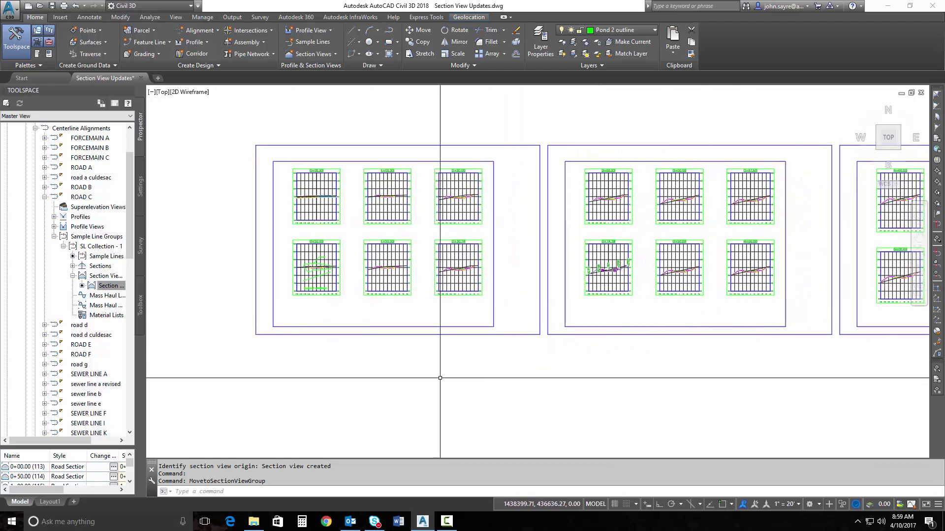
- Copy the CULVERT CROSSING text from the 0+50.00 section view into the 1+50.00 section view, and undo the last move
middle_click_drag(365, 360, 418, 369)
scroll(354, 295, "up", 2)
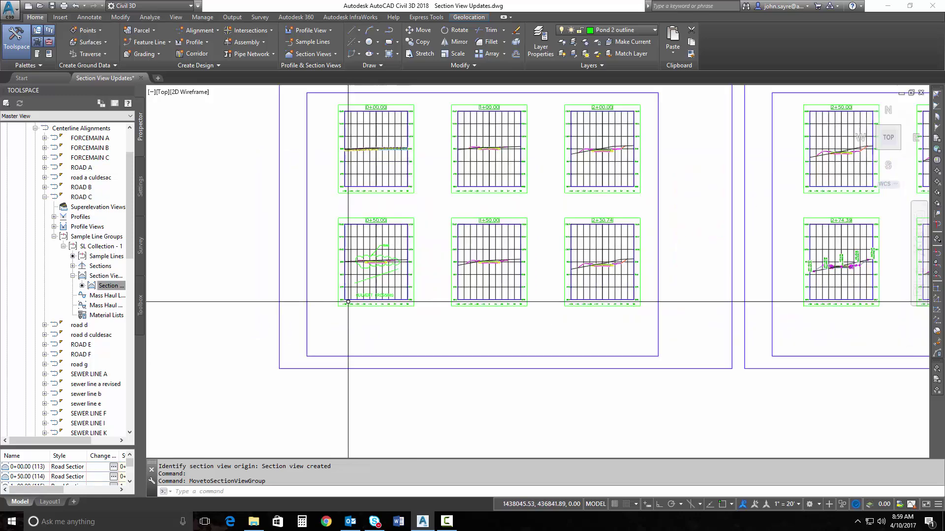
scroll(347, 301, "up", 2)
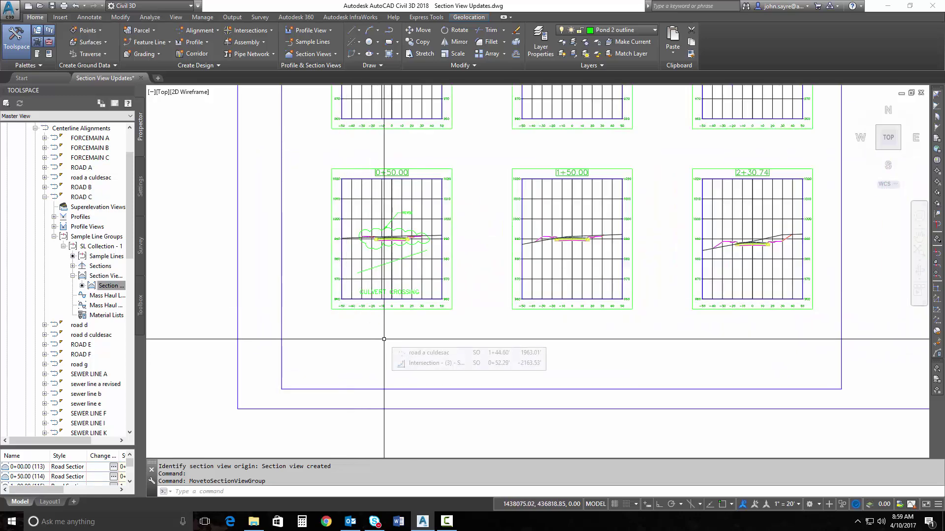
type("CP")
key("Return")
left_click(387, 284)
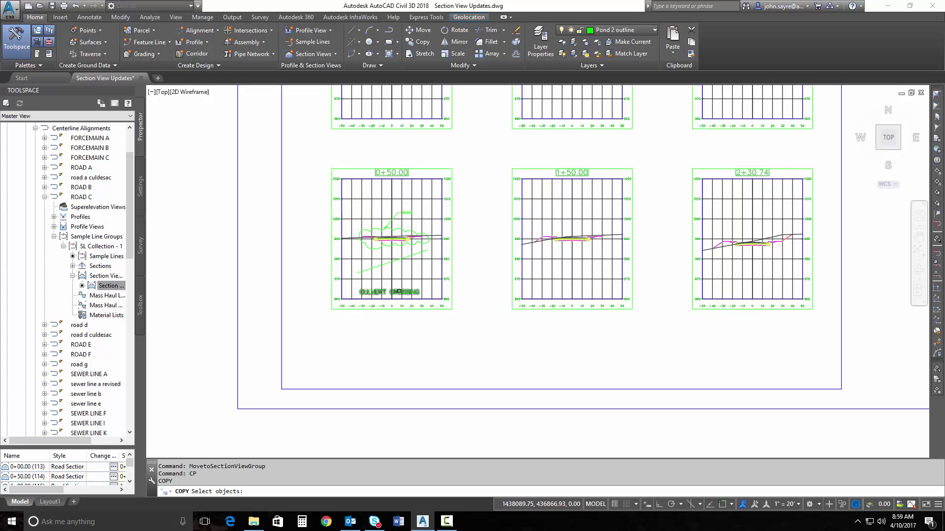
key("Return")
left_click(399, 292)
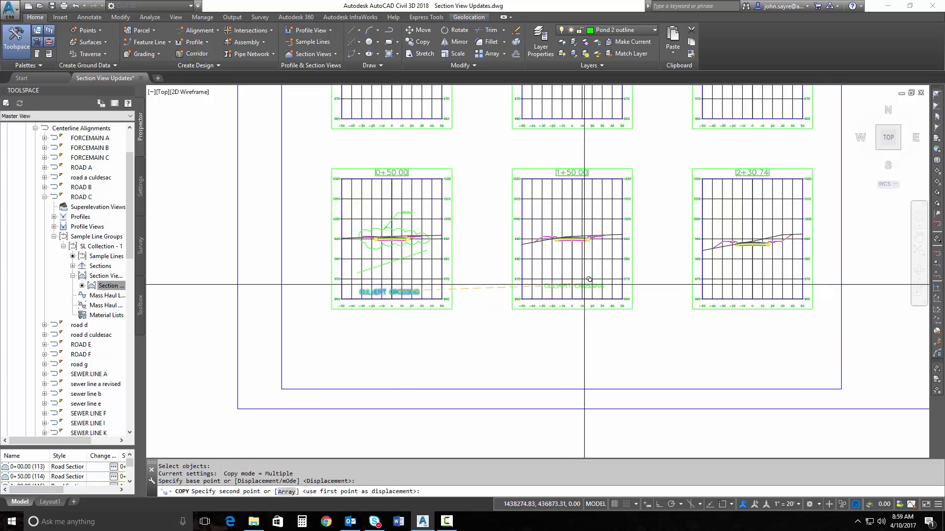
left_click(582, 286)
key("Escape")
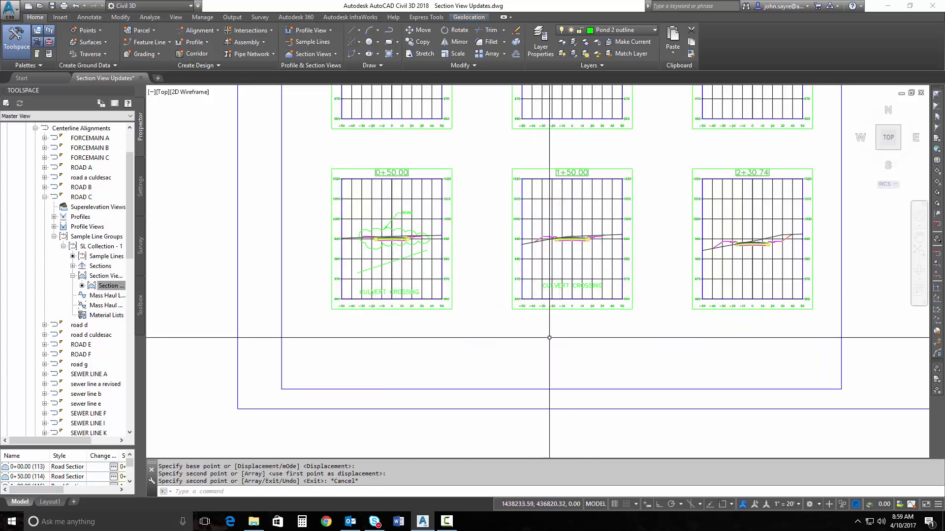
type("u")
key("Return")
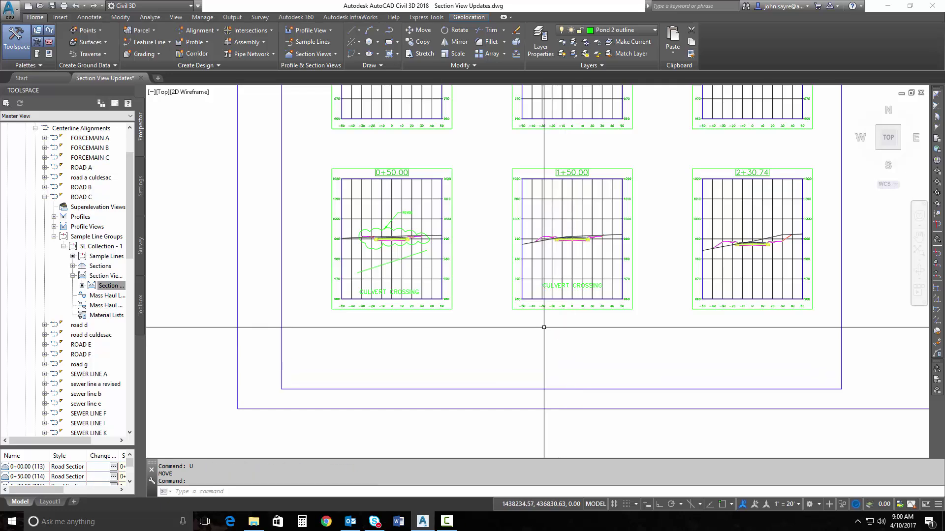
- Copy the CULVERT CROSSING text from the 1+50.00 section view into the lower part of the 2+30.74 section view
type("cp")
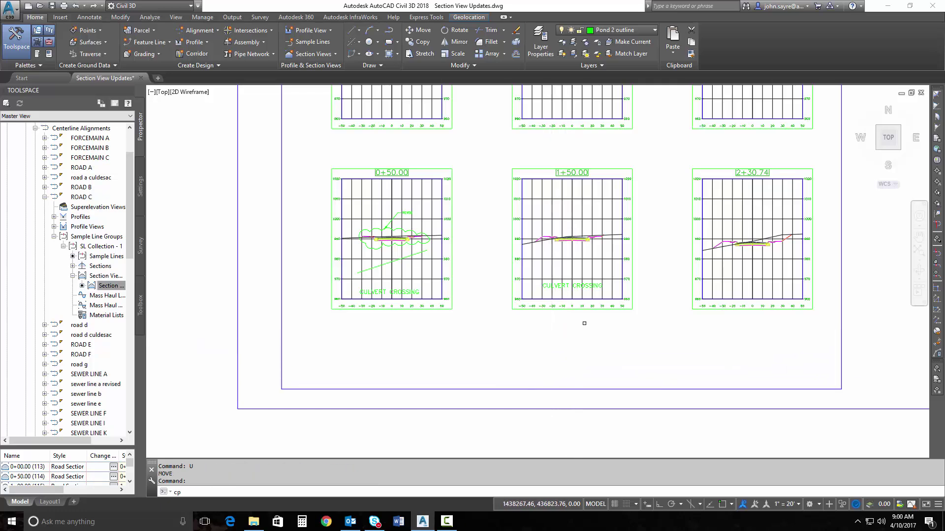
key("Return")
left_click(596, 290)
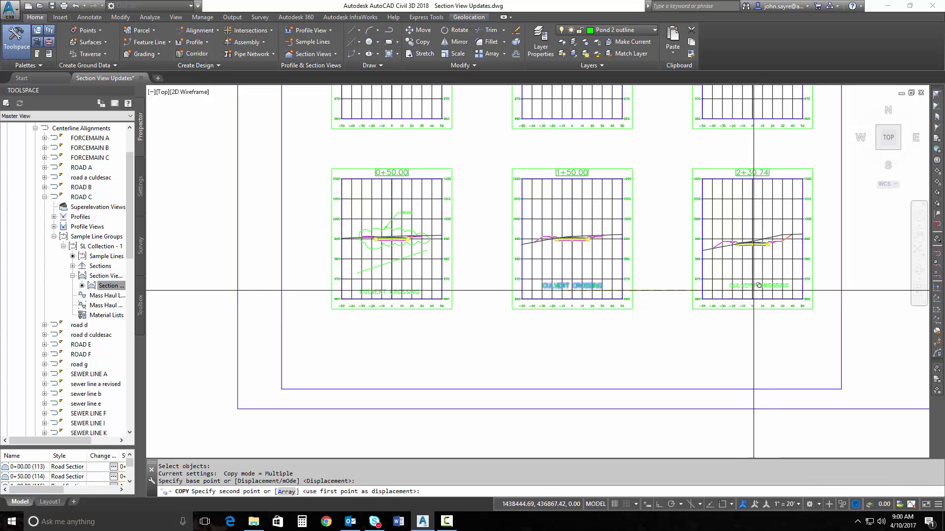
left_click(778, 289)
key("Escape")
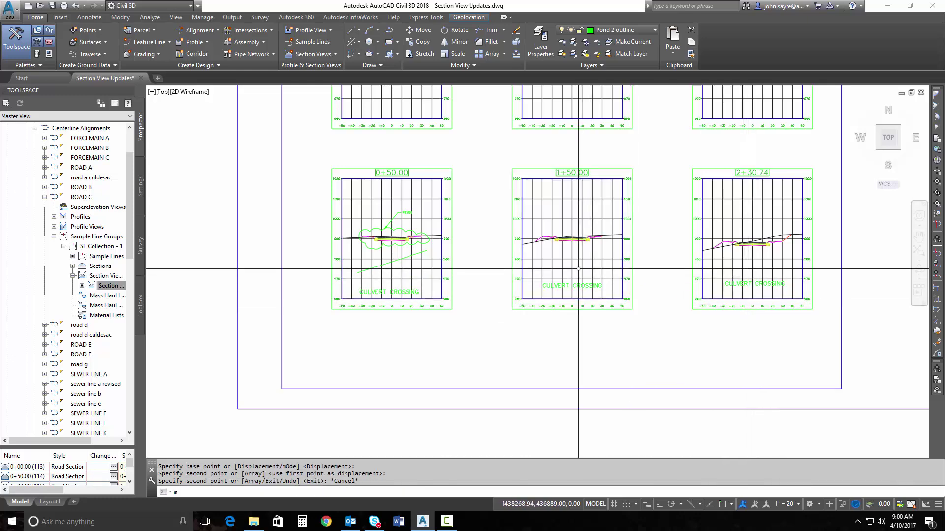
- Move the 1+50.00 section view down and to the right, and return it to its place between the 0+50.00 and 2+30.74 views
type("m")
key("Return")
left_click(573, 259)
key("Return")
left_click(574, 287)
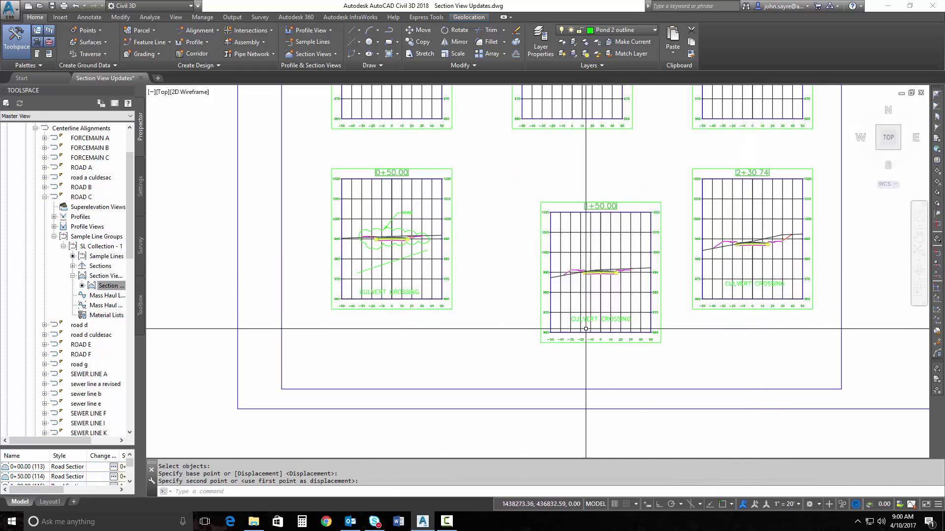
left_click(603, 320)
key("Return")
left_click(598, 297)
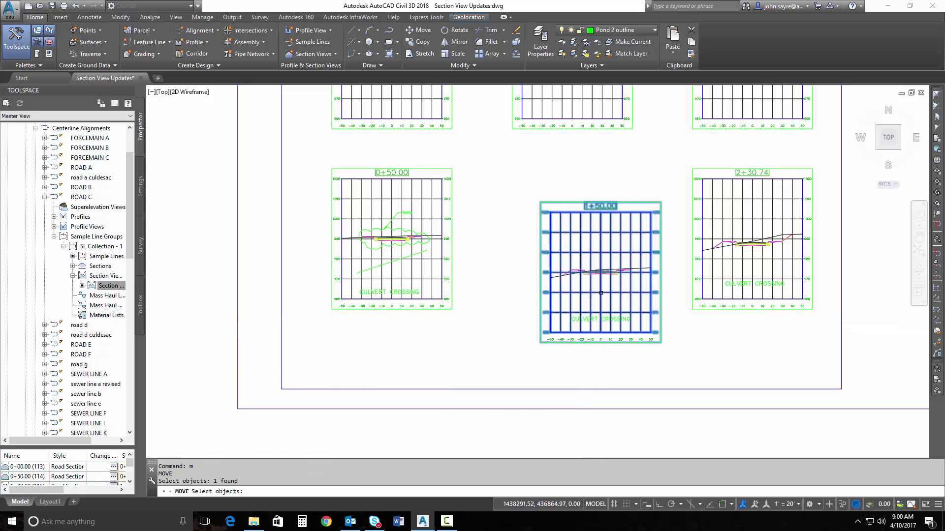
key("Return")
left_click(608, 285)
left_click(572, 300)
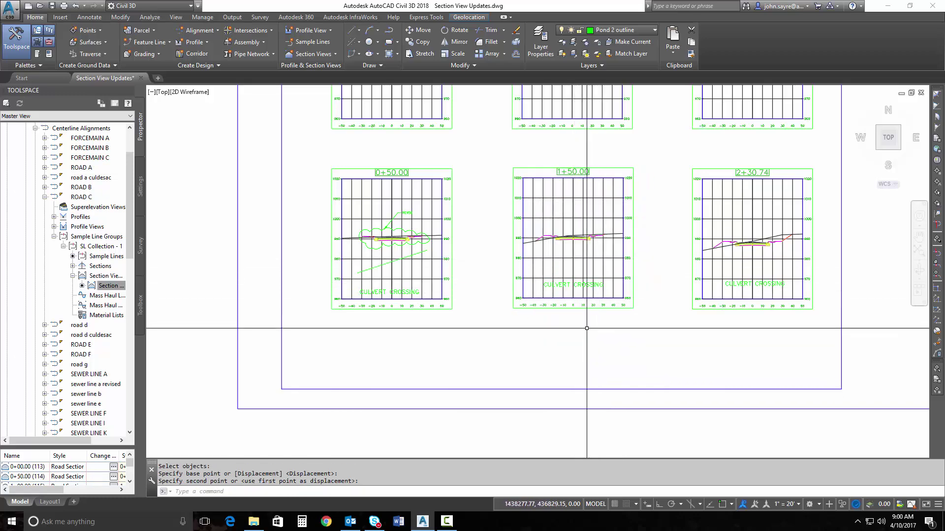
- Move the CULVERT CROSSING text of the 1+50.00 section view straight down, just below the view's lower border
key("Escape")
key("Escape")
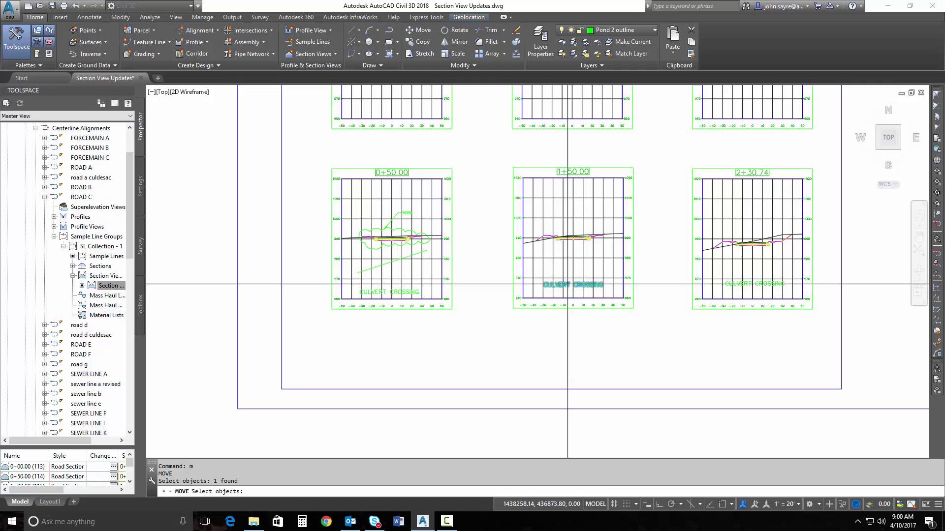
key("Return")
left_click(574, 283)
left_click(572, 308)
- Stretch the lower border of the 1+50.00 section view downward to enclose the CULVERT CROSSING text beneath its grid
left_click(573, 305)
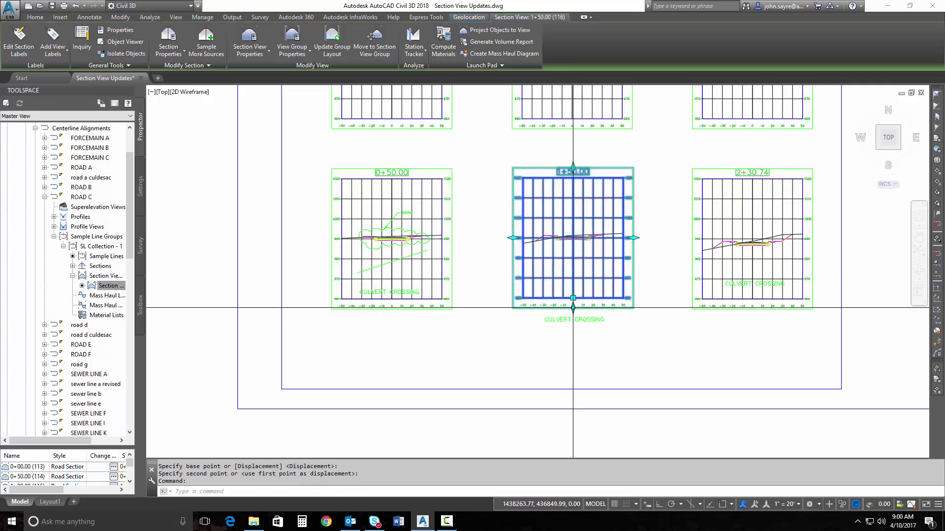
left_click(573, 309)
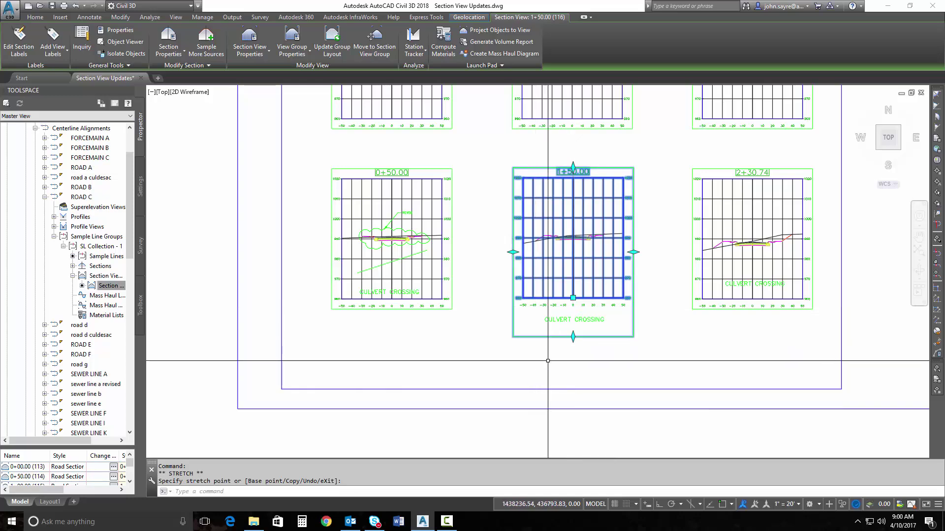
key("Escape")
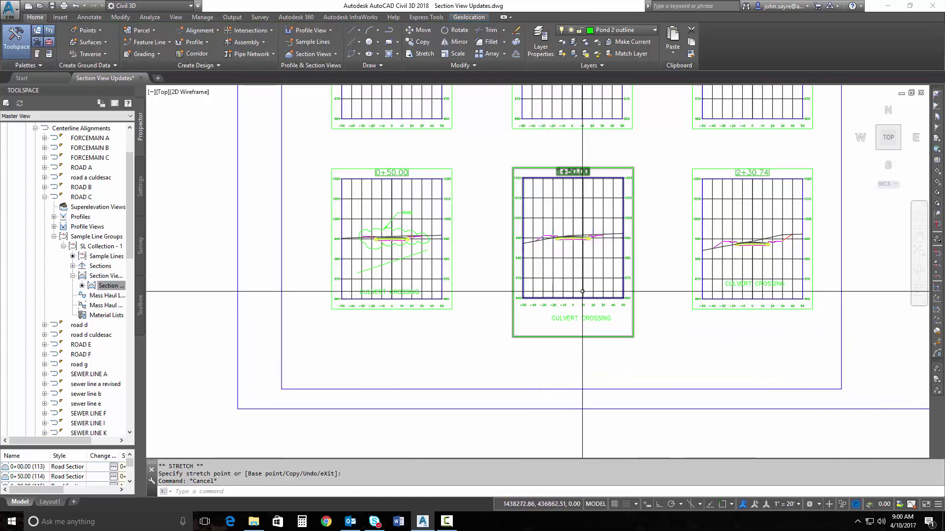
- Try moving the extended 1+50.00 section view down and to the right, and undo that move
type("m")
key("Return")
left_click(572, 257)
key("Return")
left_click(573, 256)
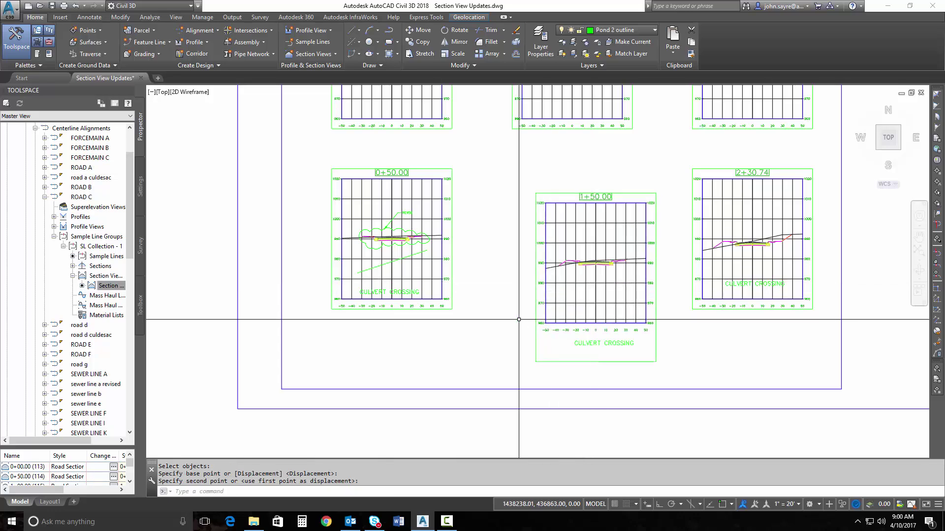
left_click(595, 281)
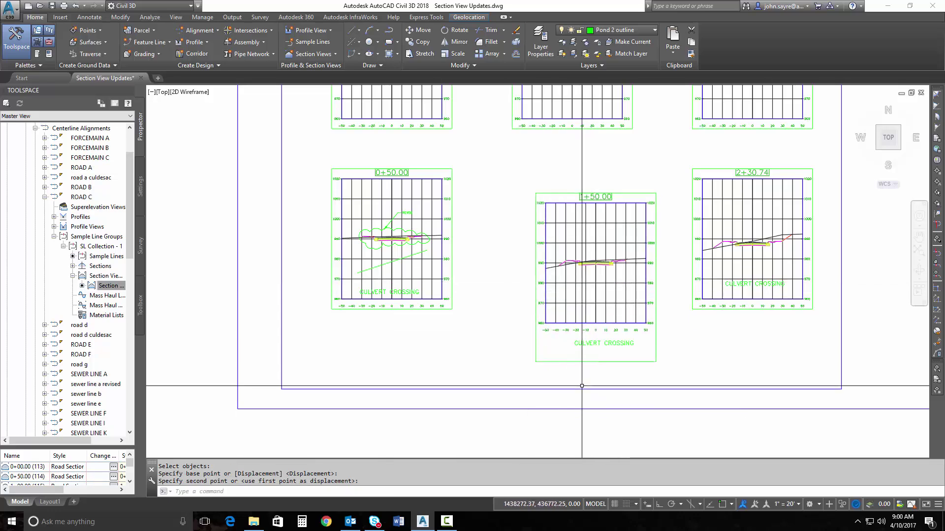
key("ctrl+z")
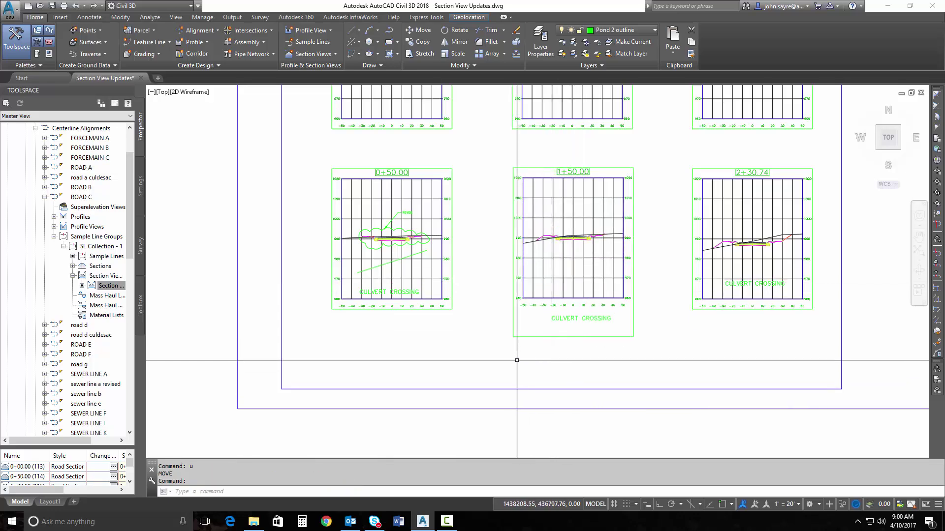
scroll(516, 360, "down", 2)
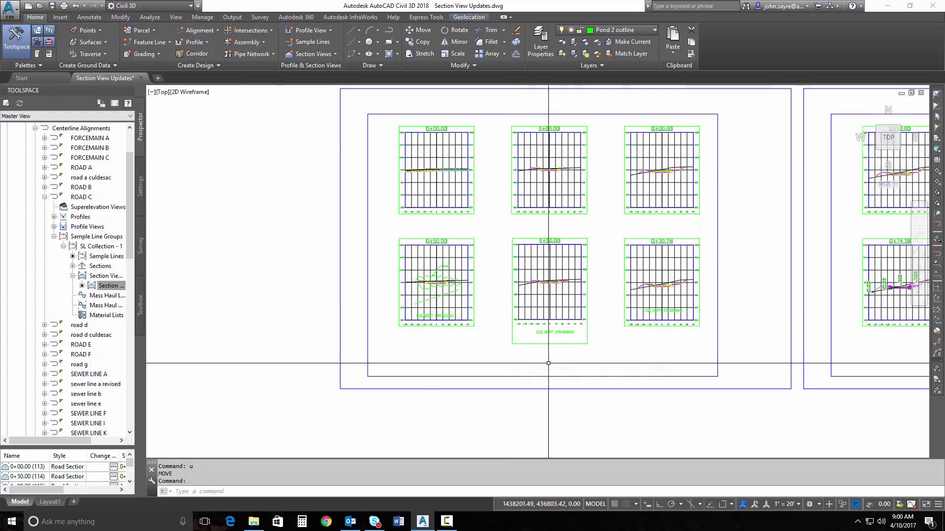
middle_click_drag(599, 365, 529, 364)
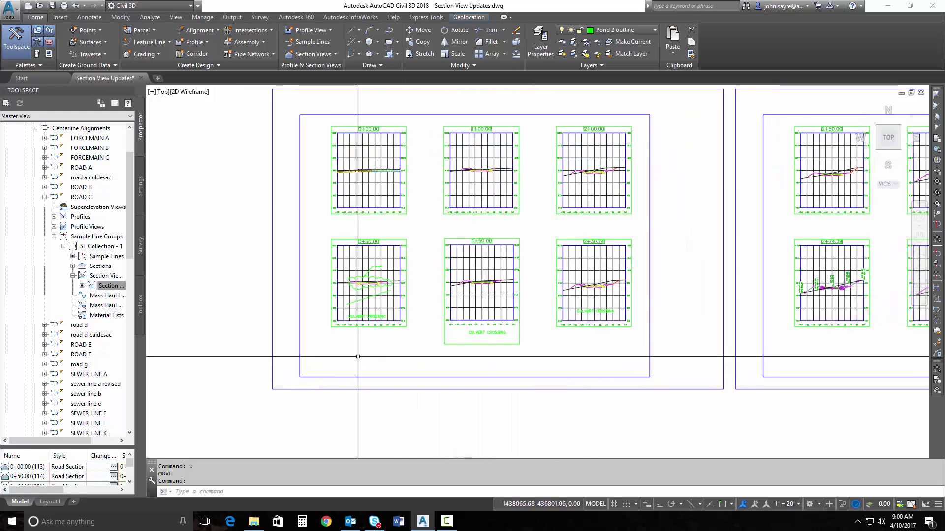